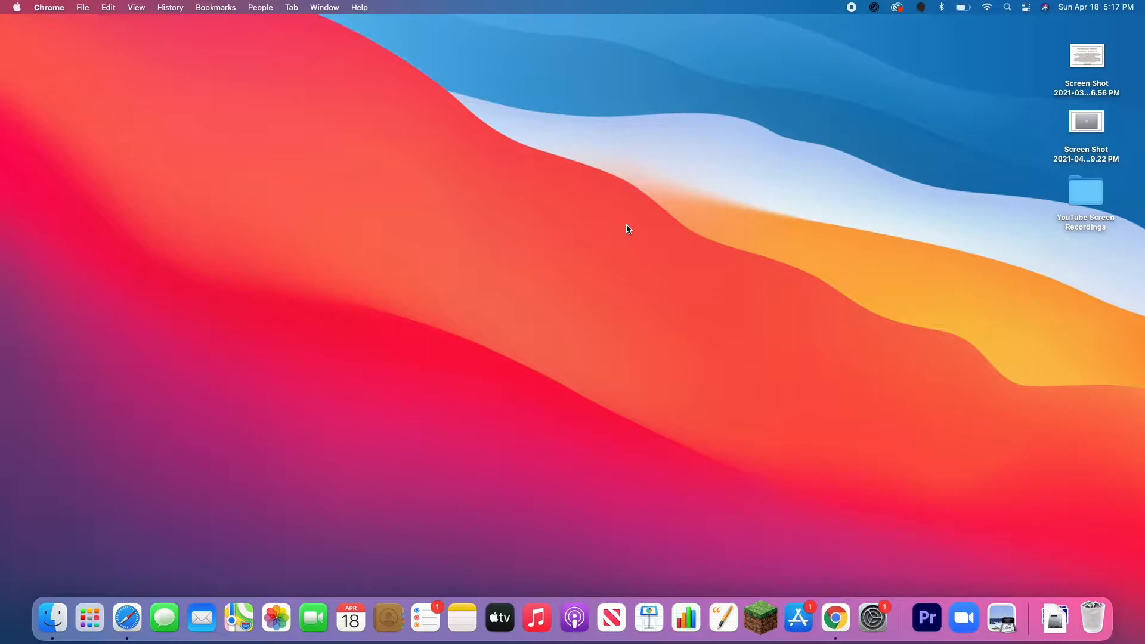
- Open Google Chrome full screen, search the web for "photopea" and open the Photopea online editor
left_click(835, 618)
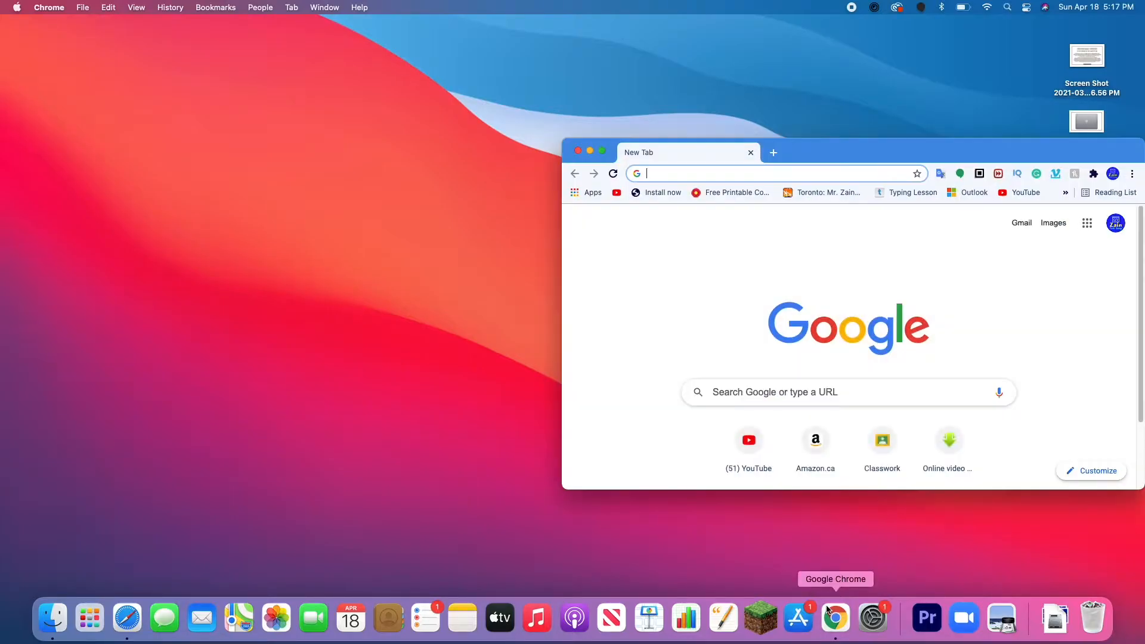
left_click(602, 152)
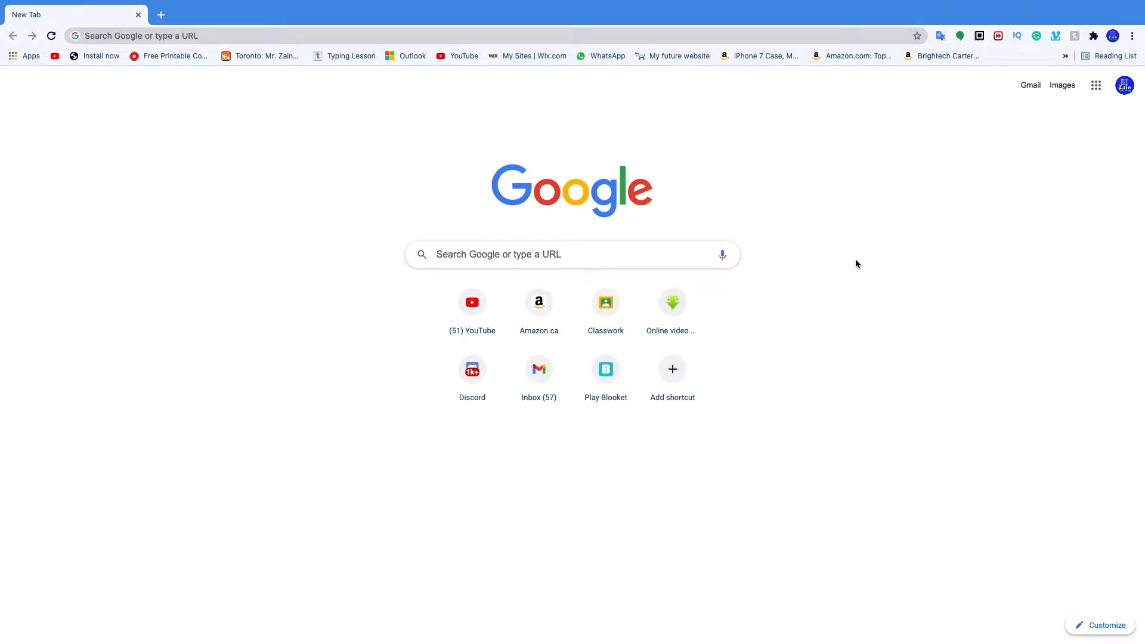
left_click(674, 257)
type("photopea")
key("Return")
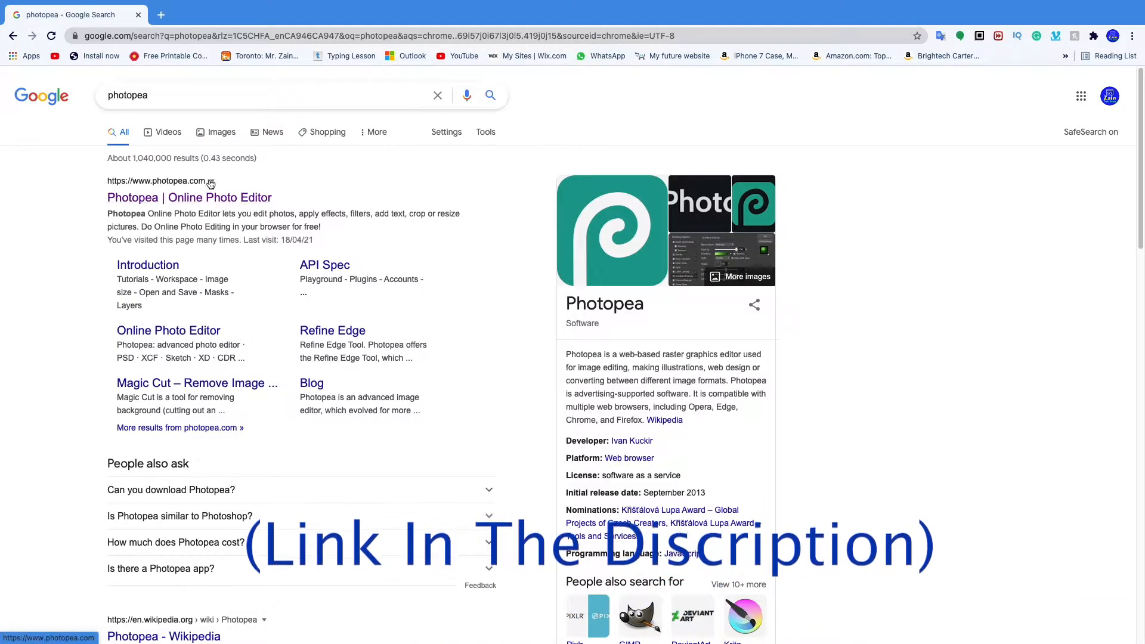
left_click(216, 198)
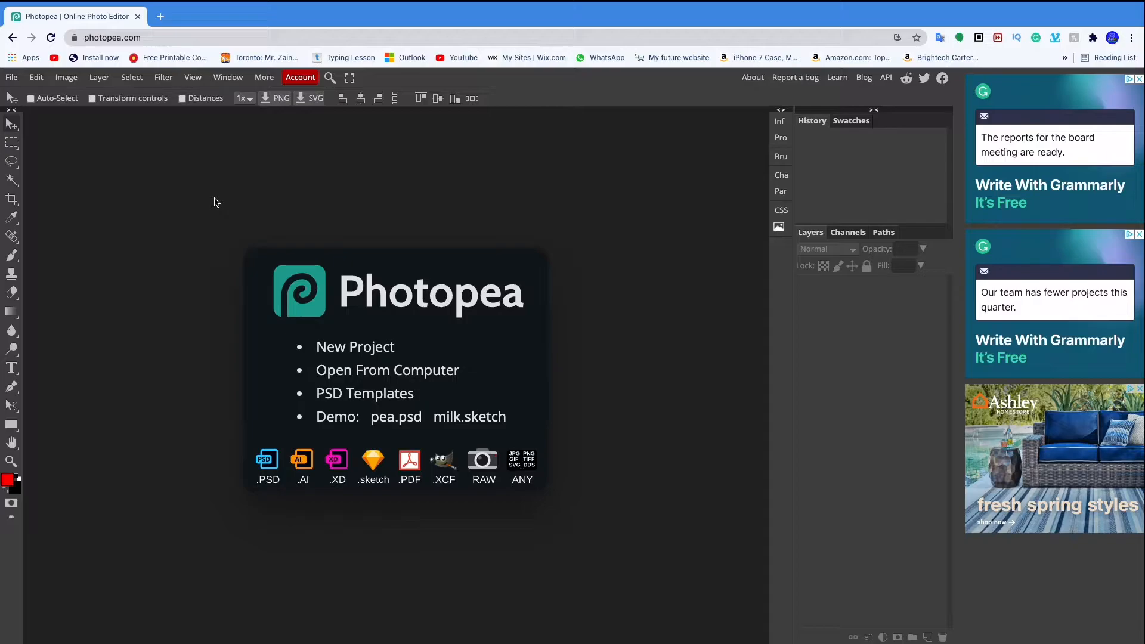
- Start a new project and name it "Test Project"
left_click(357, 347)
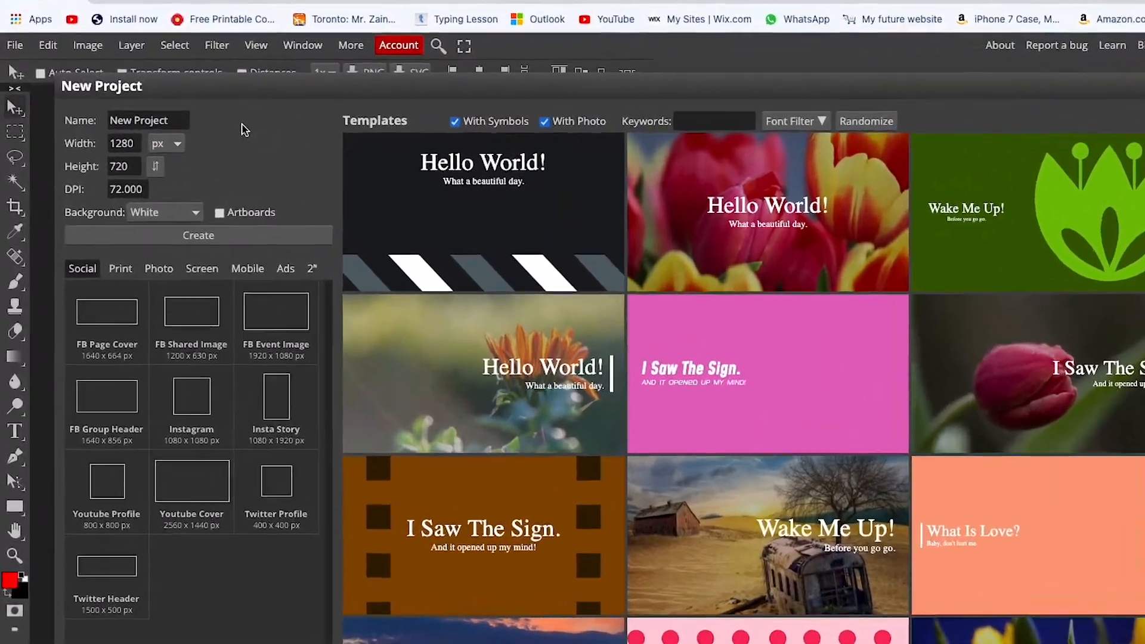
left_click(105, 134)
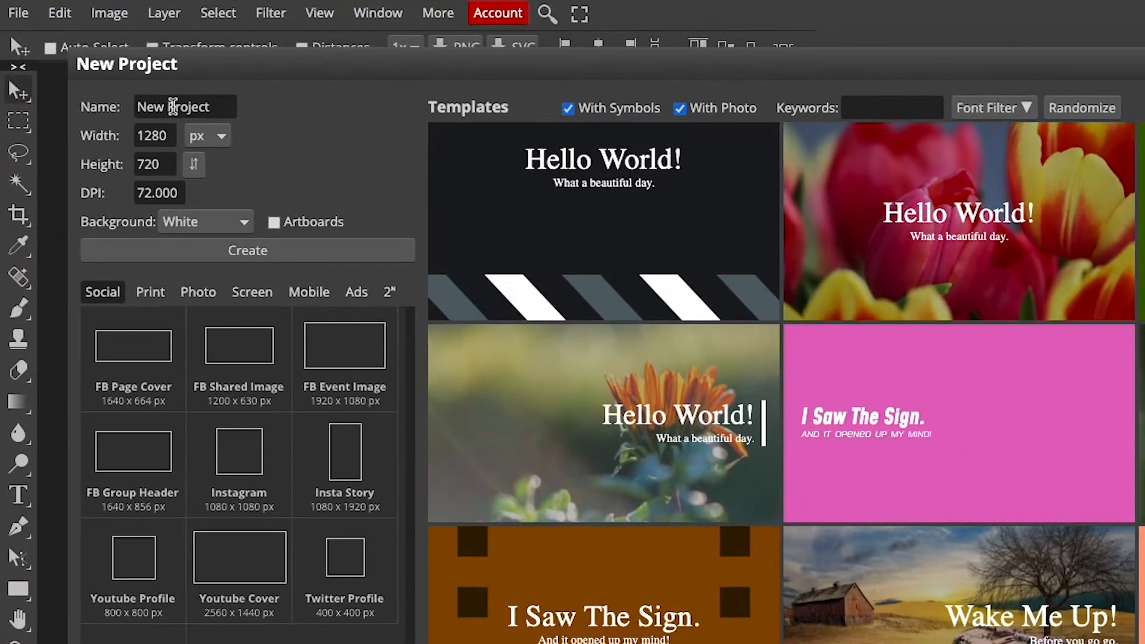
double_click(150, 107)
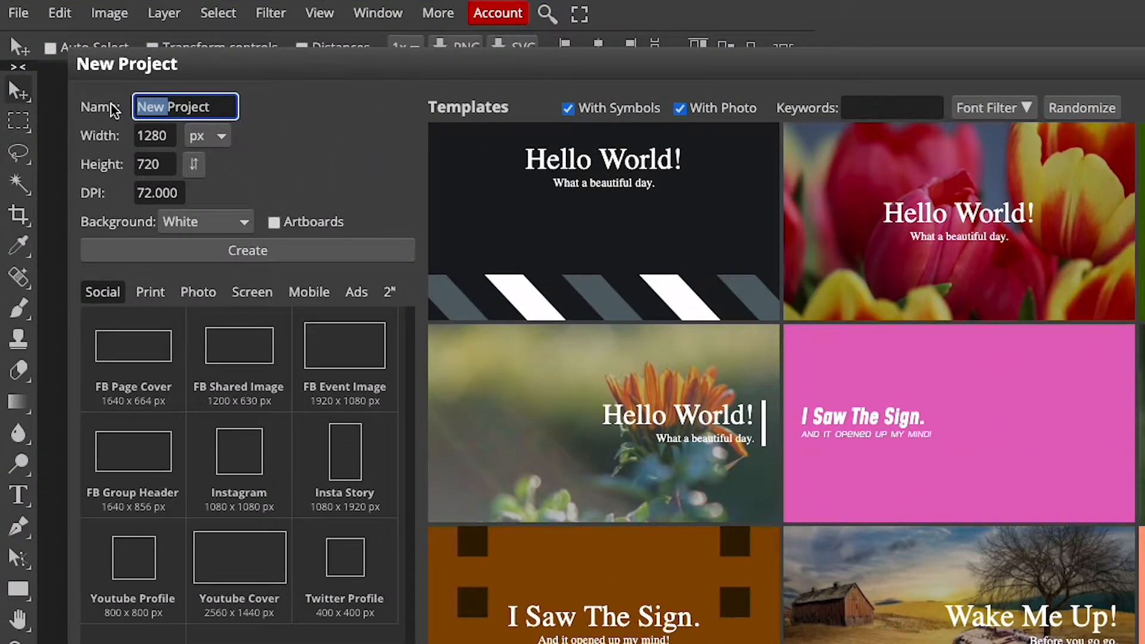
key("BackSpace")
type("Test")
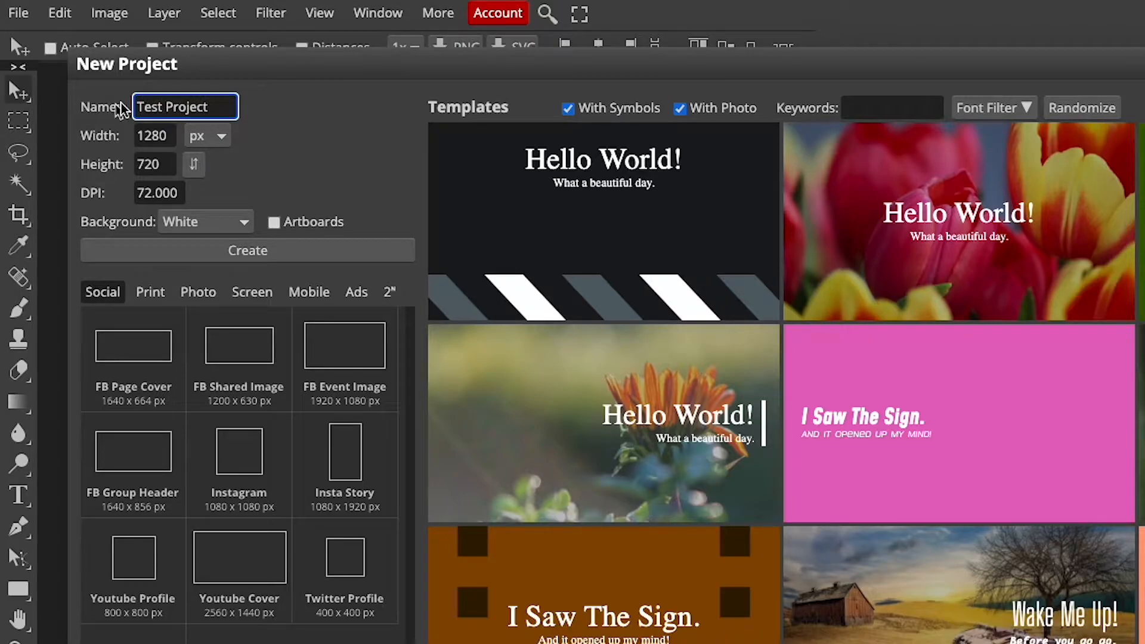
left_click(355, 136)
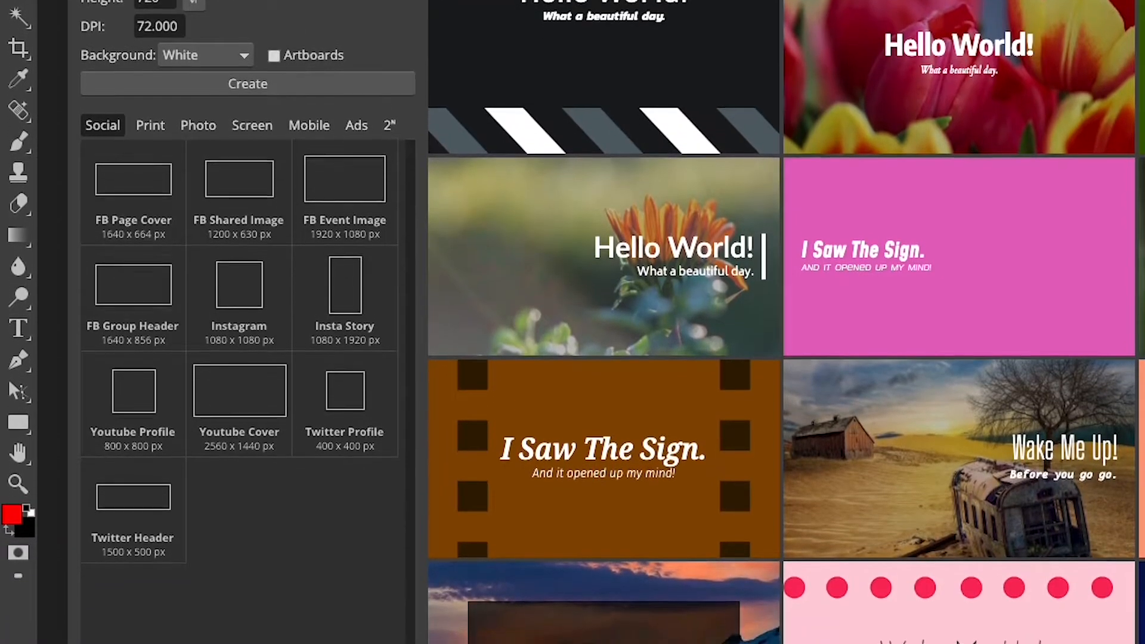
- Create the project with the Youtube Cover preset of 2560 x 1440 px, and toggle the Background layer's visibility off and on
left_click(239, 394)
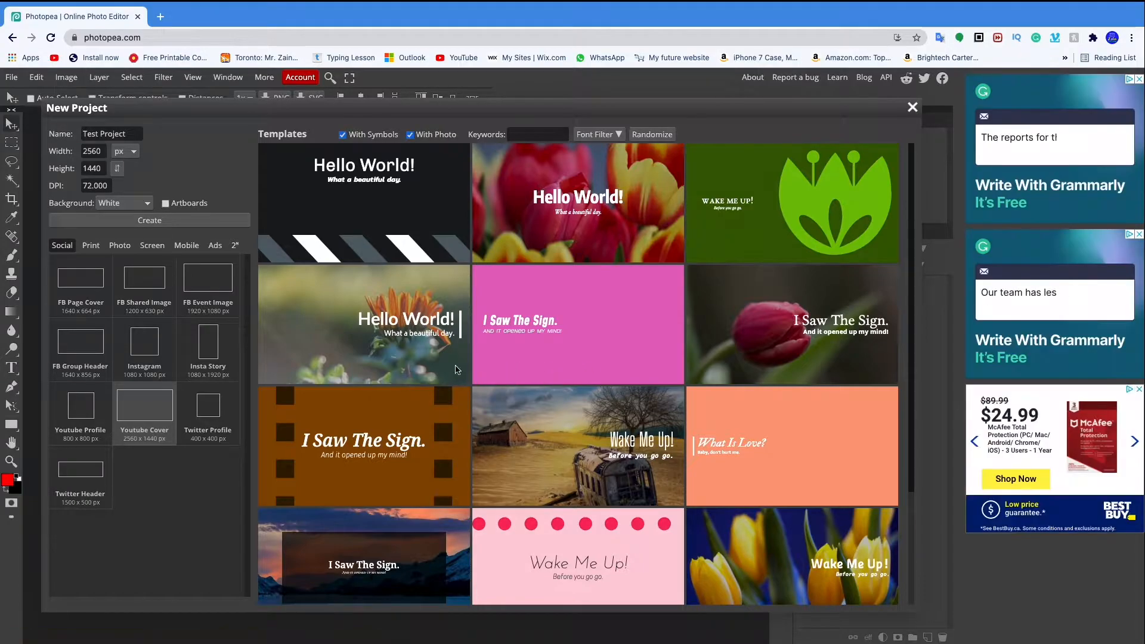
left_click(207, 344)
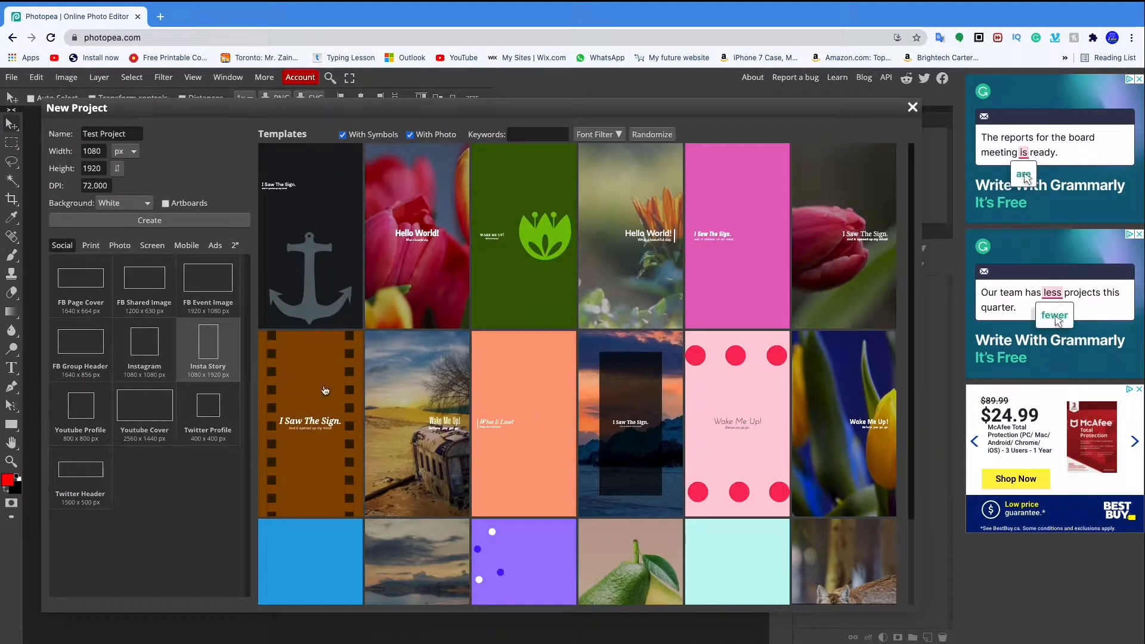
left_click(141, 408)
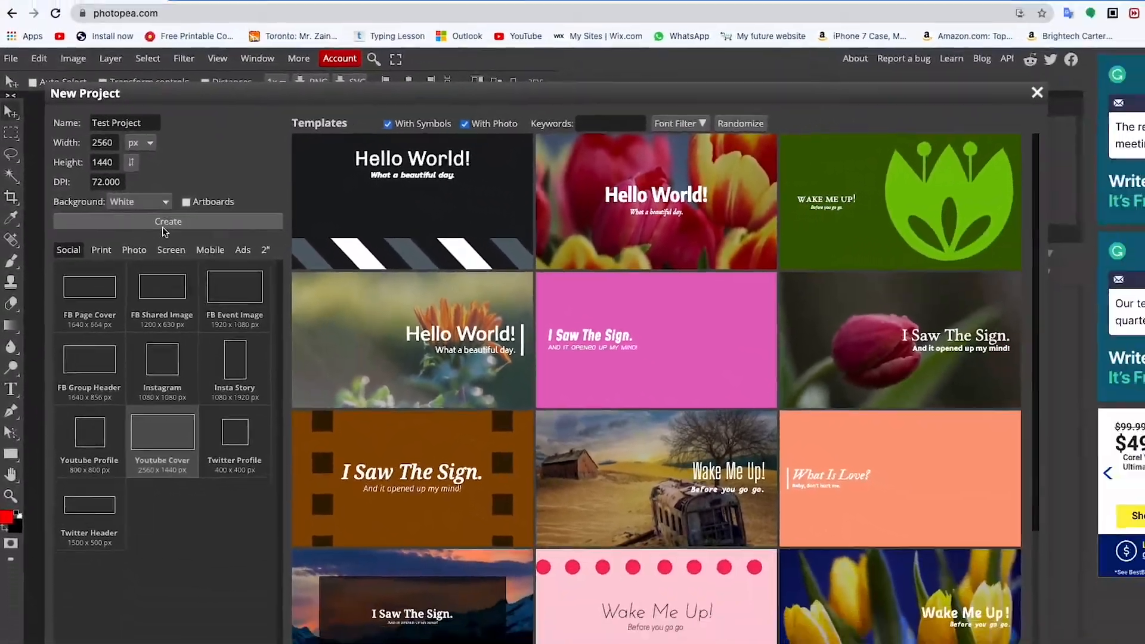
left_click(218, 233)
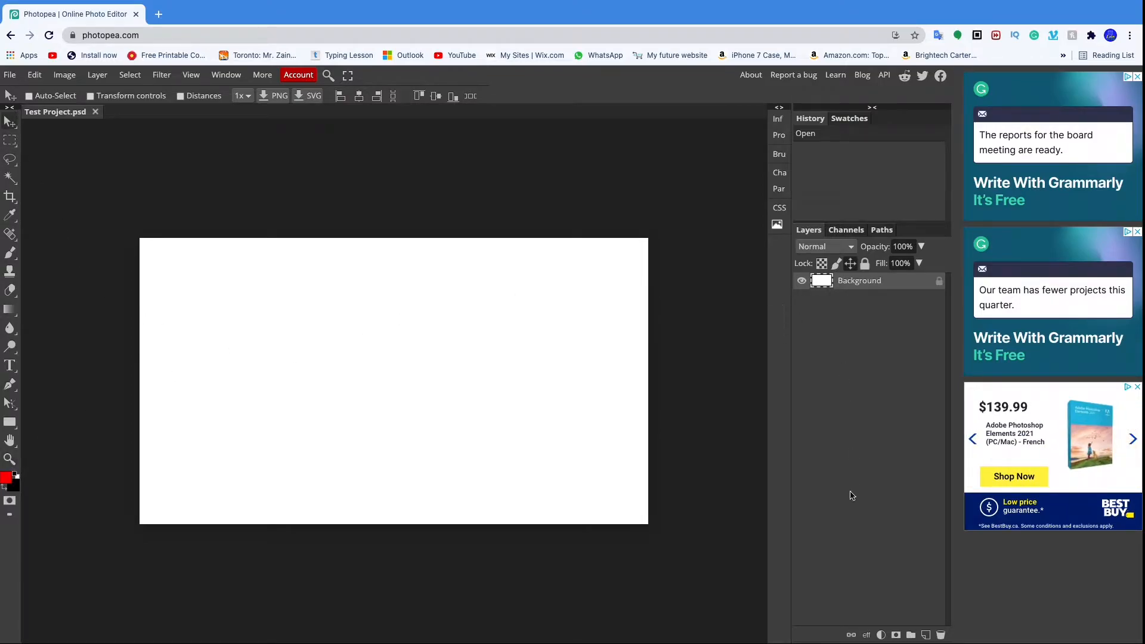
left_click(803, 284)
left_click(803, 285)
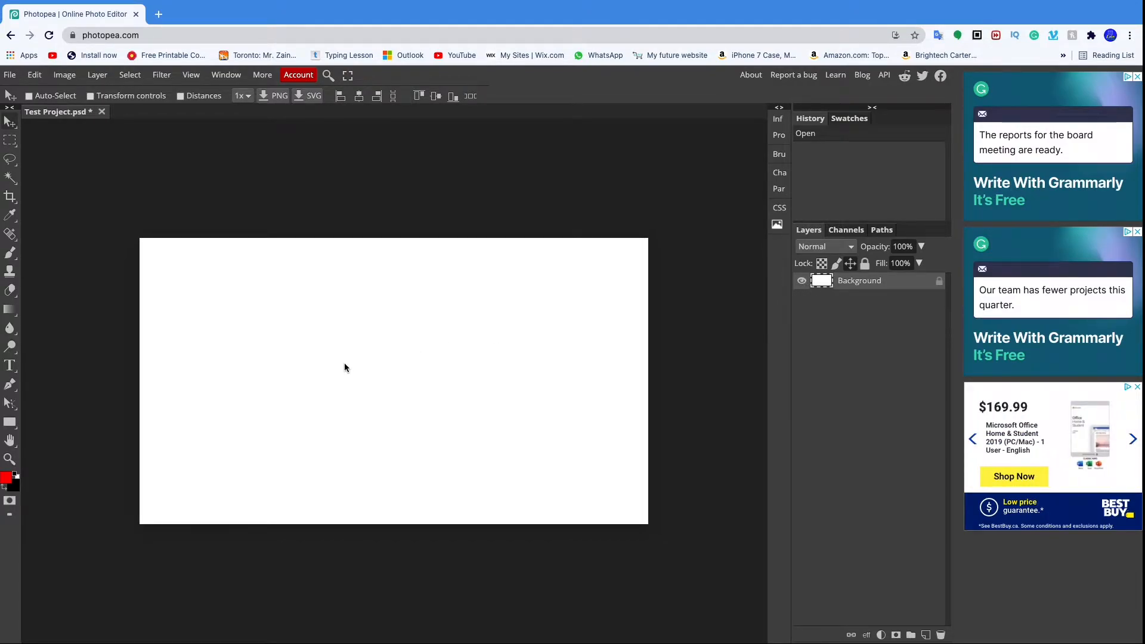
- Add a text layer reading "How To ..." in the upper middle of the blank canvas
left_click(10, 365)
left_click(309, 348)
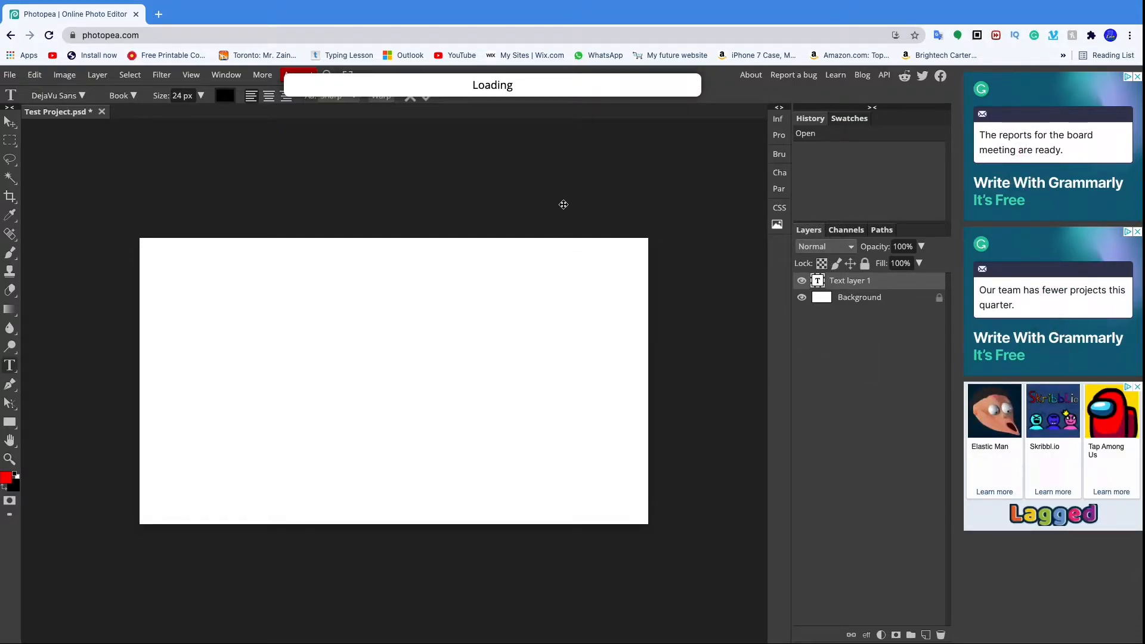
left_click(305, 340)
type("How To")
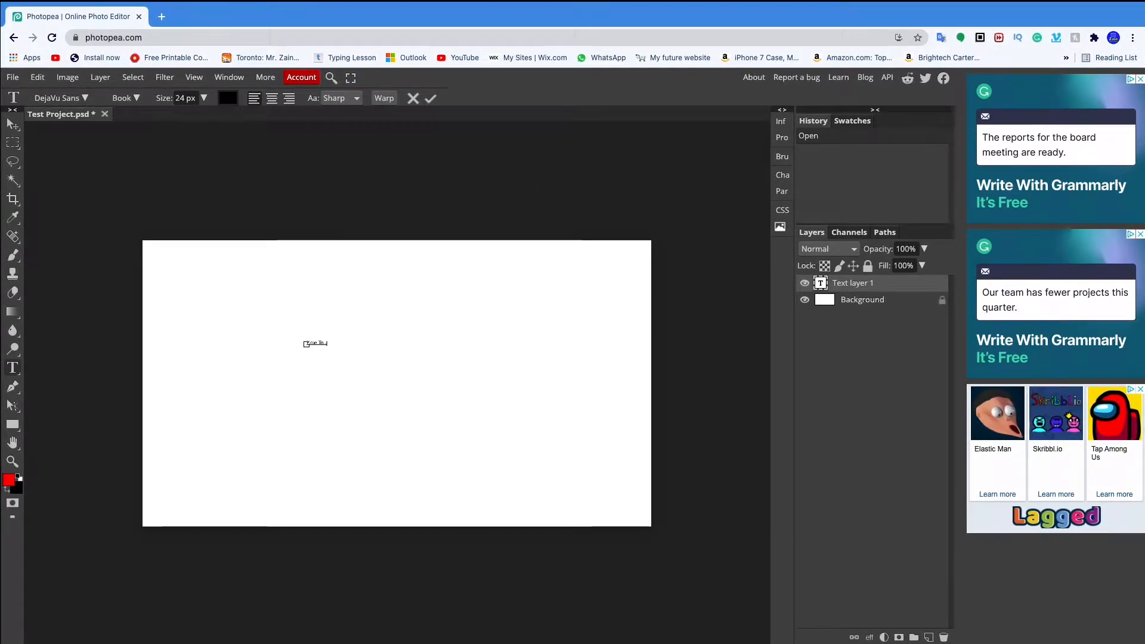
- Select all of the "How To ..." text and set its size to 175 px
left_click(328, 343)
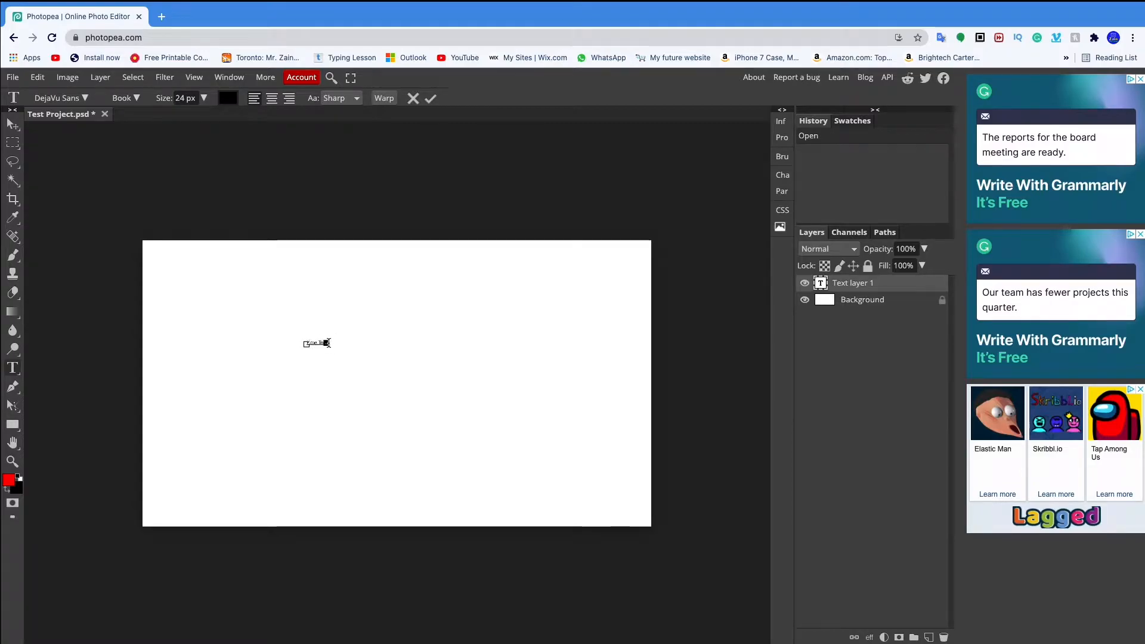
triple_click(326, 343)
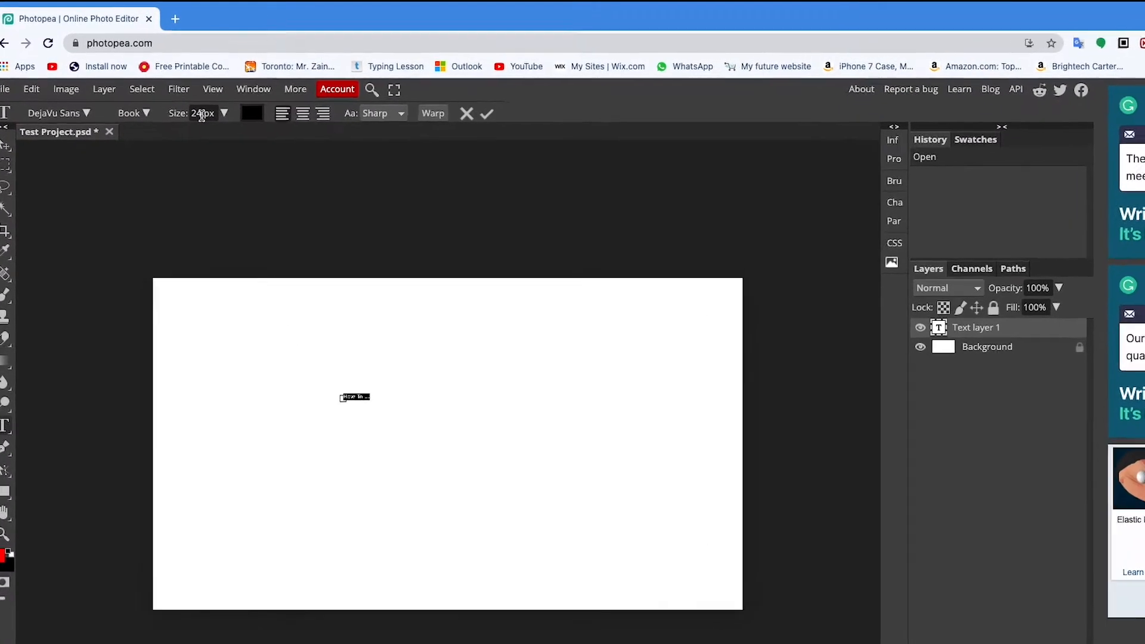
left_click(175, 98)
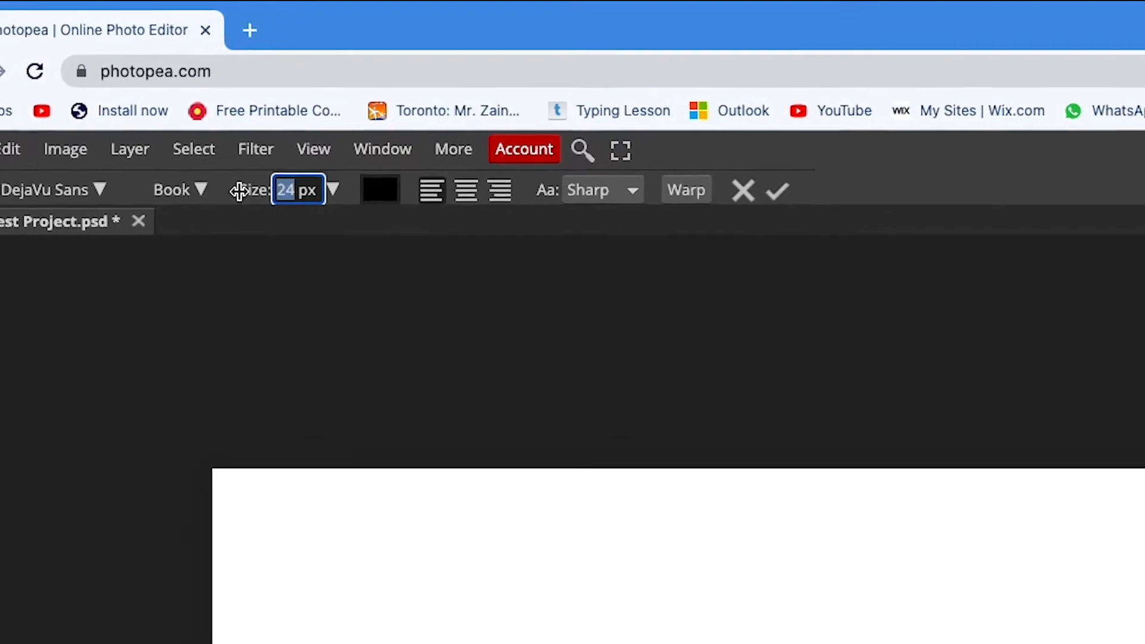
type("14")
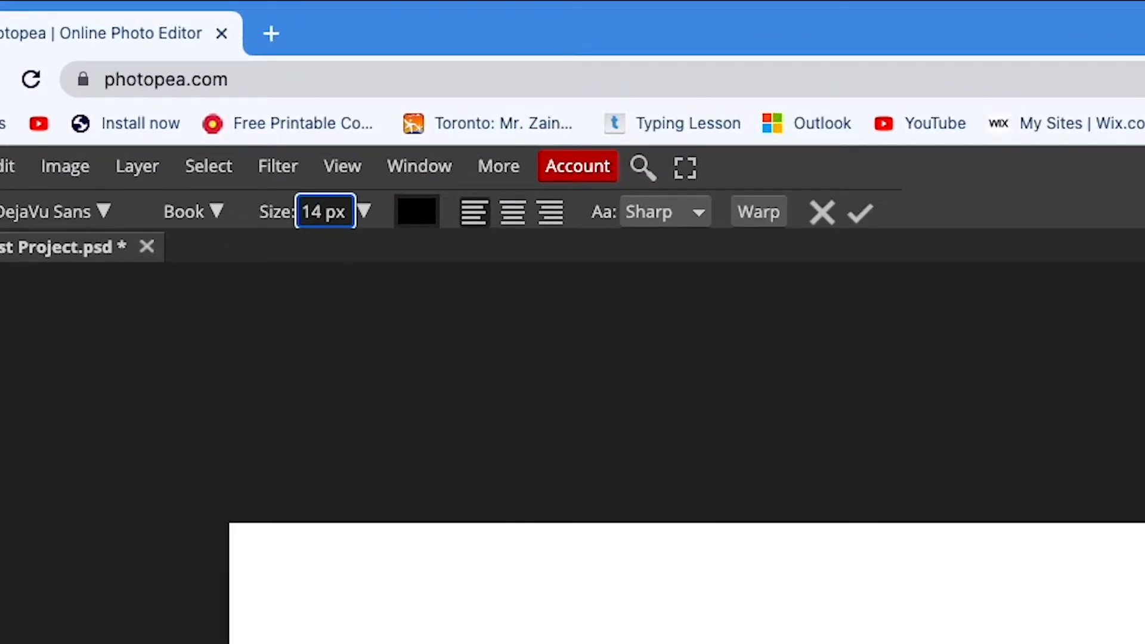
key("BackSpace")
type("75")
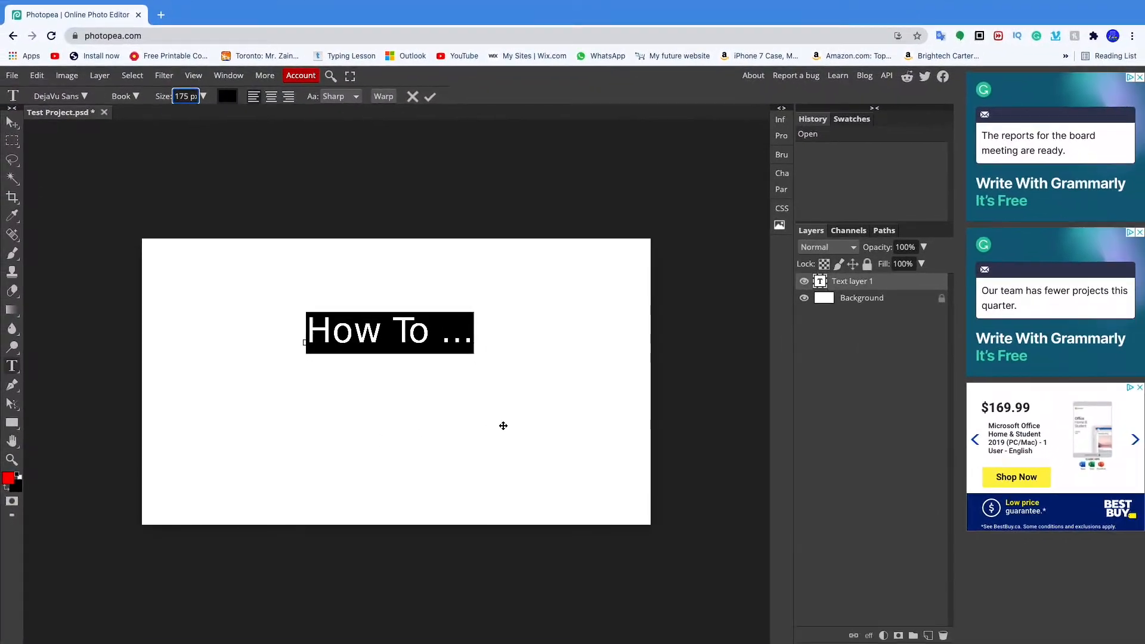
left_click(504, 424)
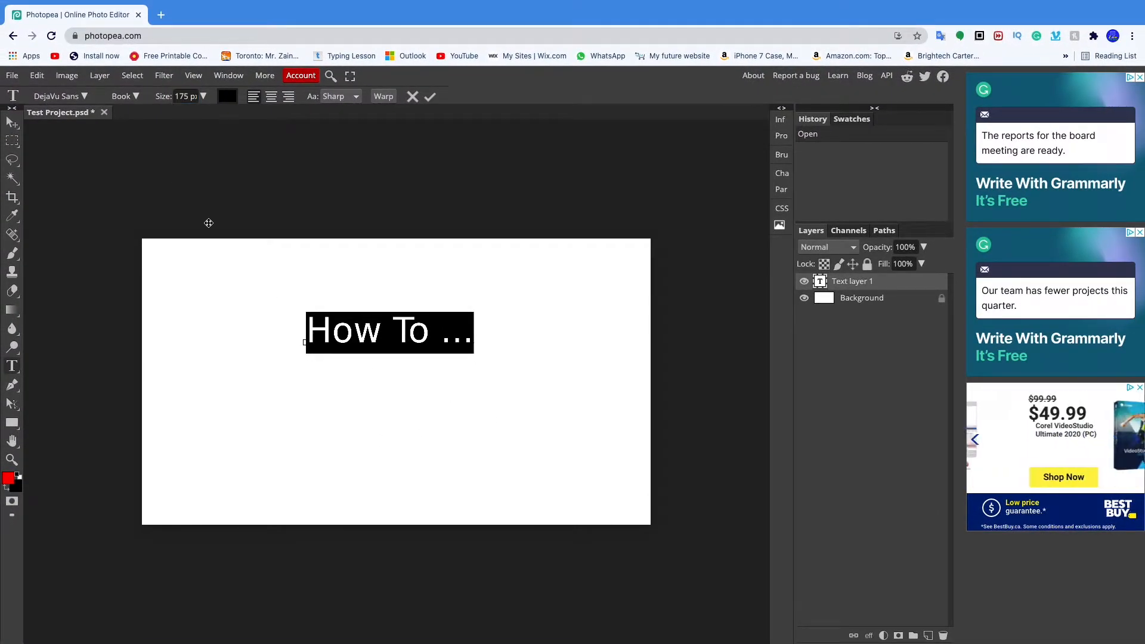
- Commit the "How To ..." text and move it slightly down toward the centre of the canvas
left_click(12, 123)
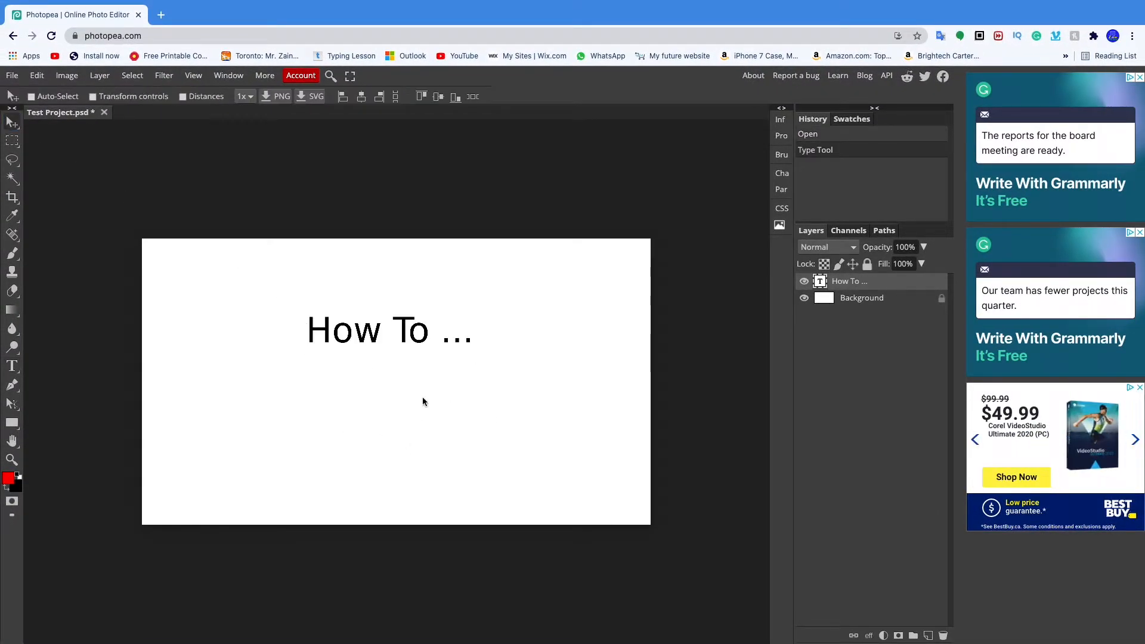
left_click_drag(391, 328, 400, 369)
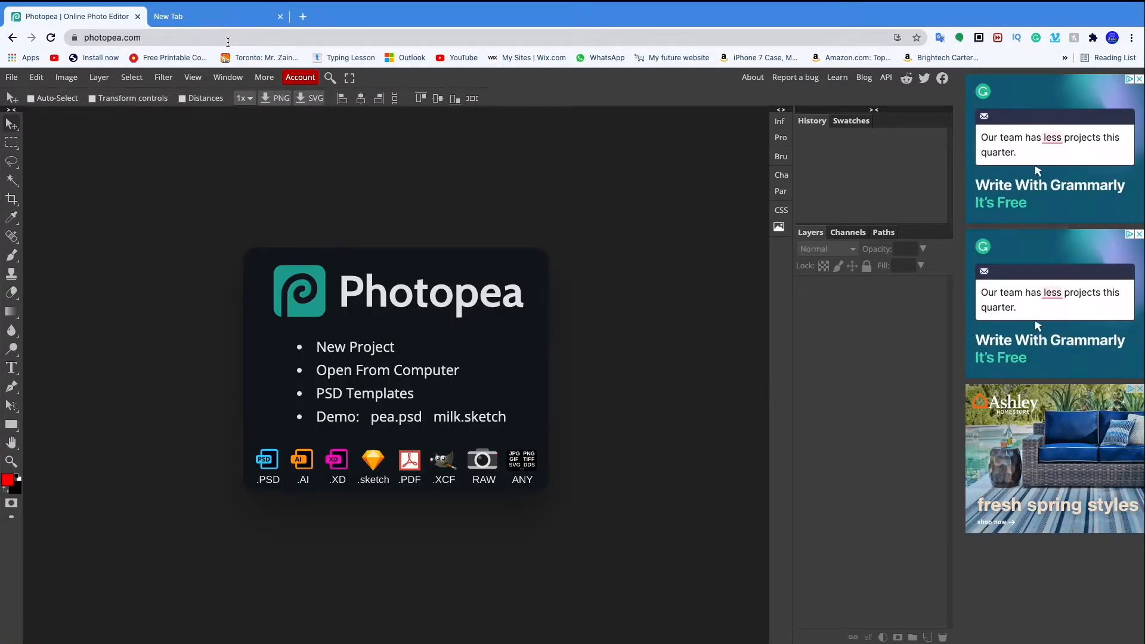
- Browse the PSD template gallery and search it for "thumbnail"
left_click(379, 395)
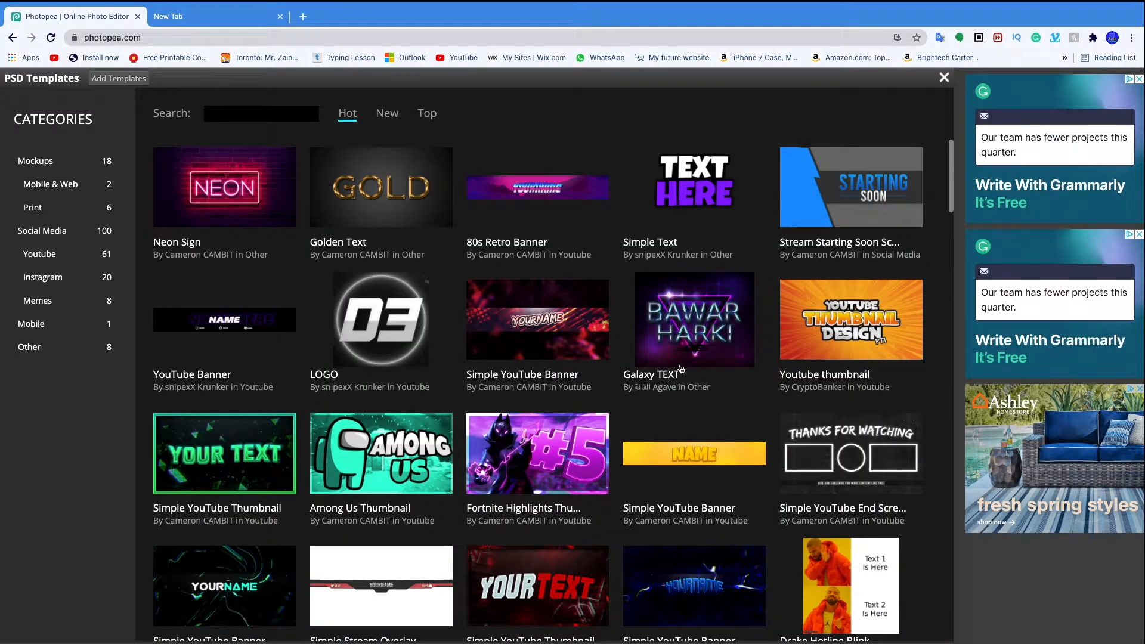
scroll(686, 382, "down", 3)
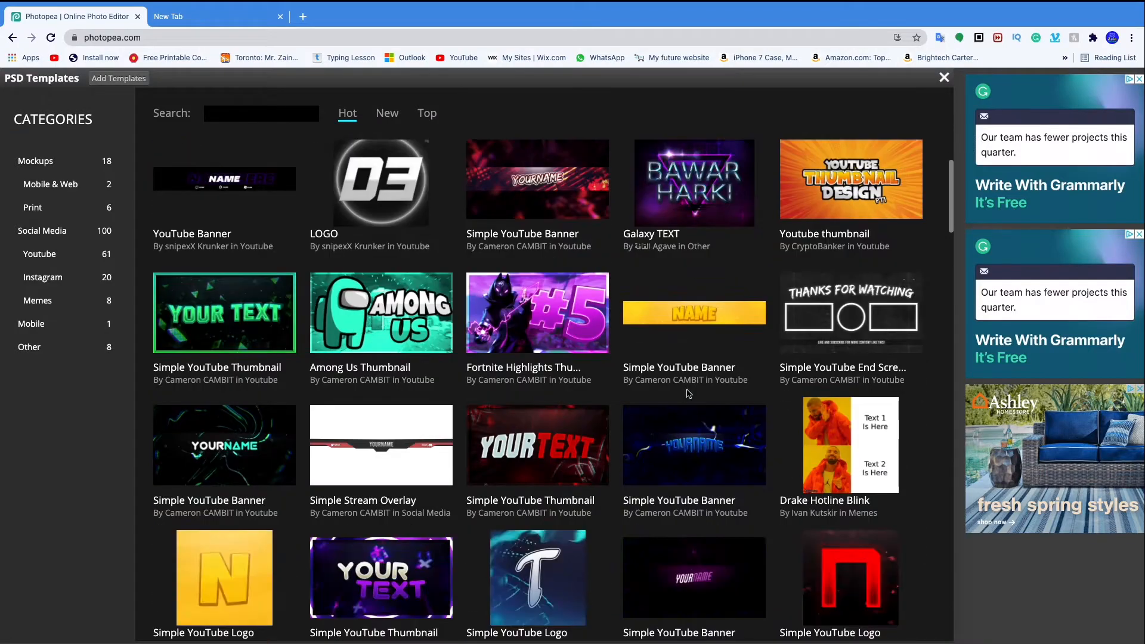
scroll(689, 399, "down", 10)
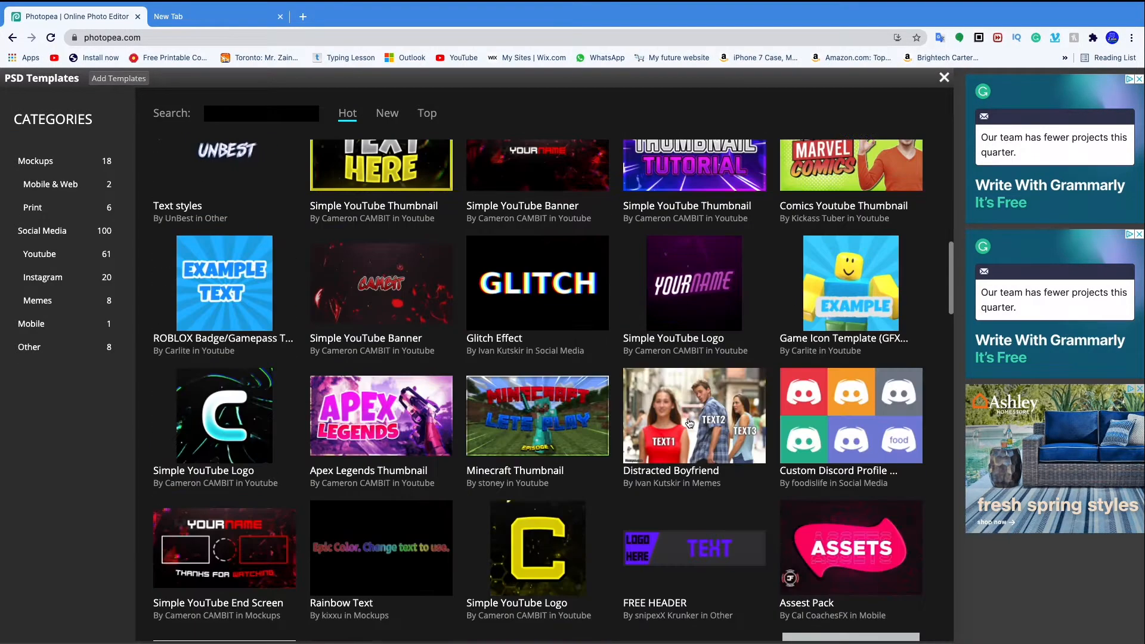
scroll(657, 333, "up", 13)
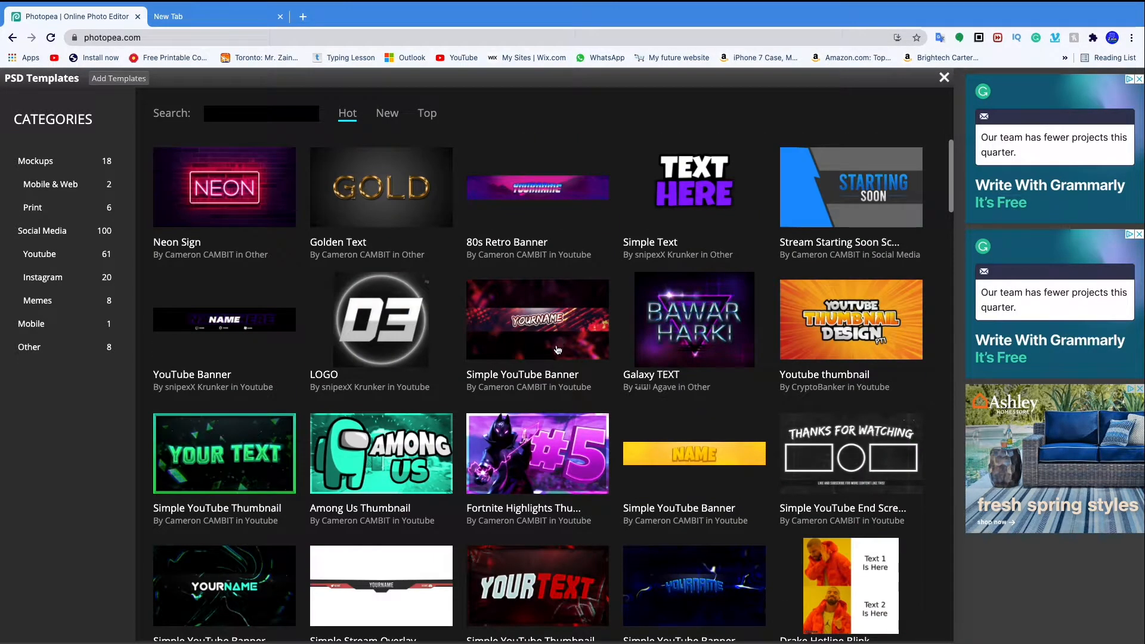
left_click(216, 111)
left_click(250, 226)
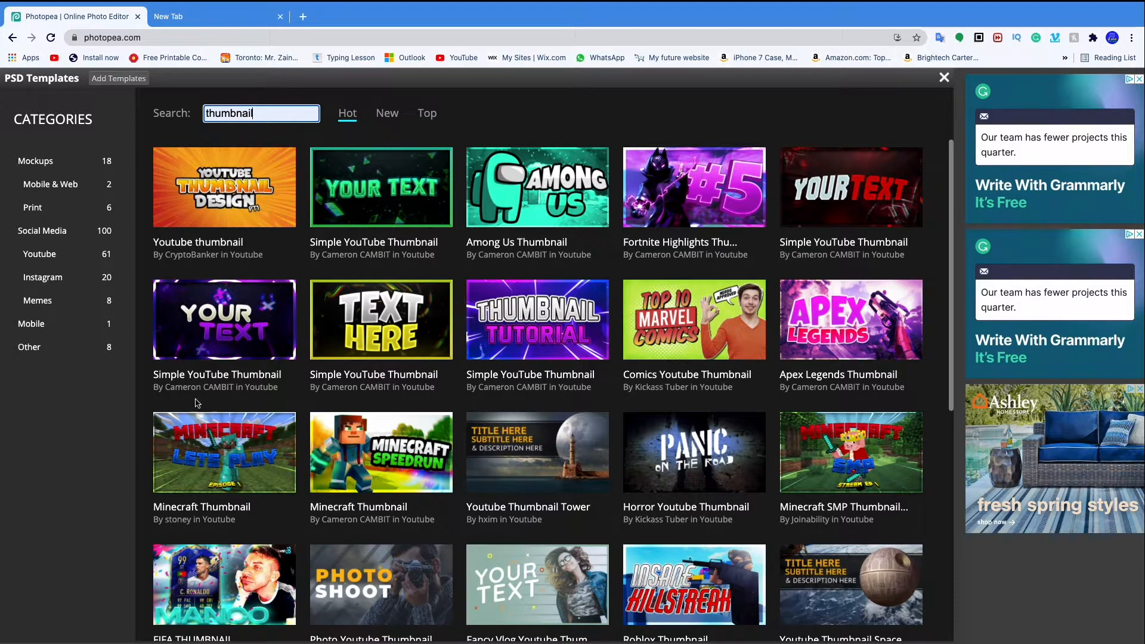
- Open the purple "Simple YouTube Thumbnail" template reading "THUMBNAIL TUTORIAL" as an editable project
scroll(521, 399, "down", 2)
scroll(520, 399, "up", 2)
left_click(543, 326)
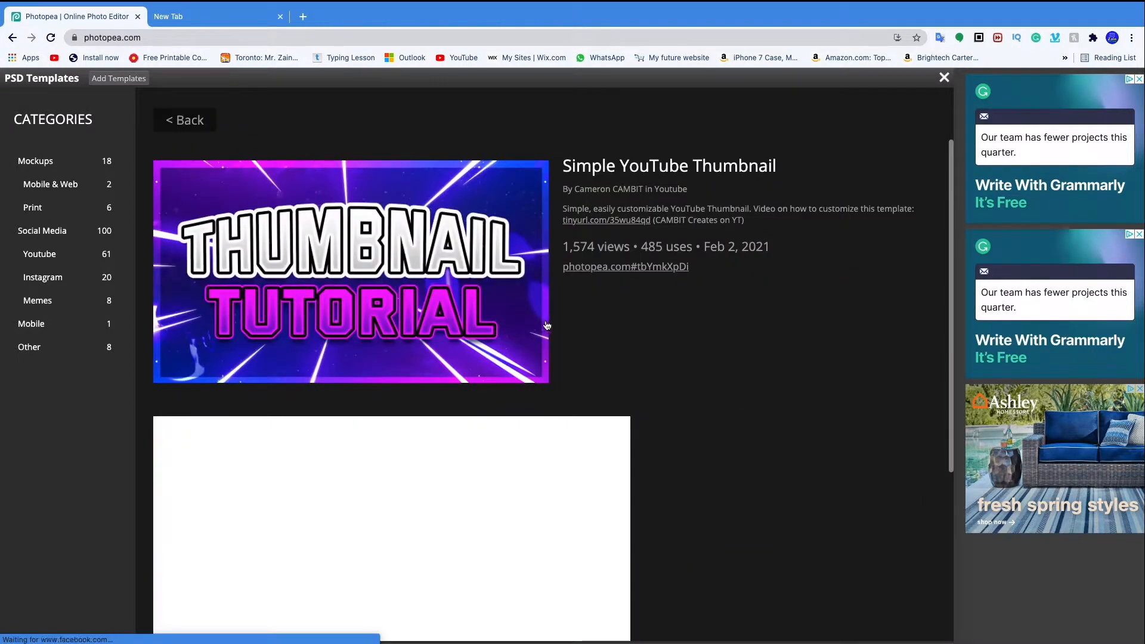
left_click(476, 312)
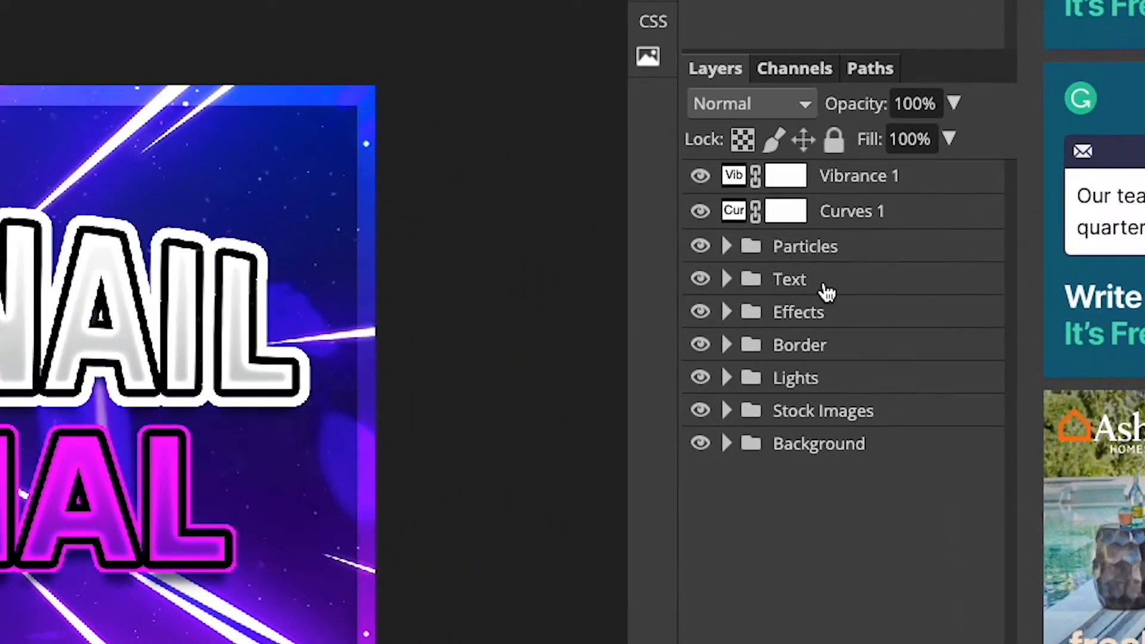
- Replace the white "THUMBNAIL" title in the Text group with "PHOTOSHOP"
left_click(859, 335)
left_click(729, 281)
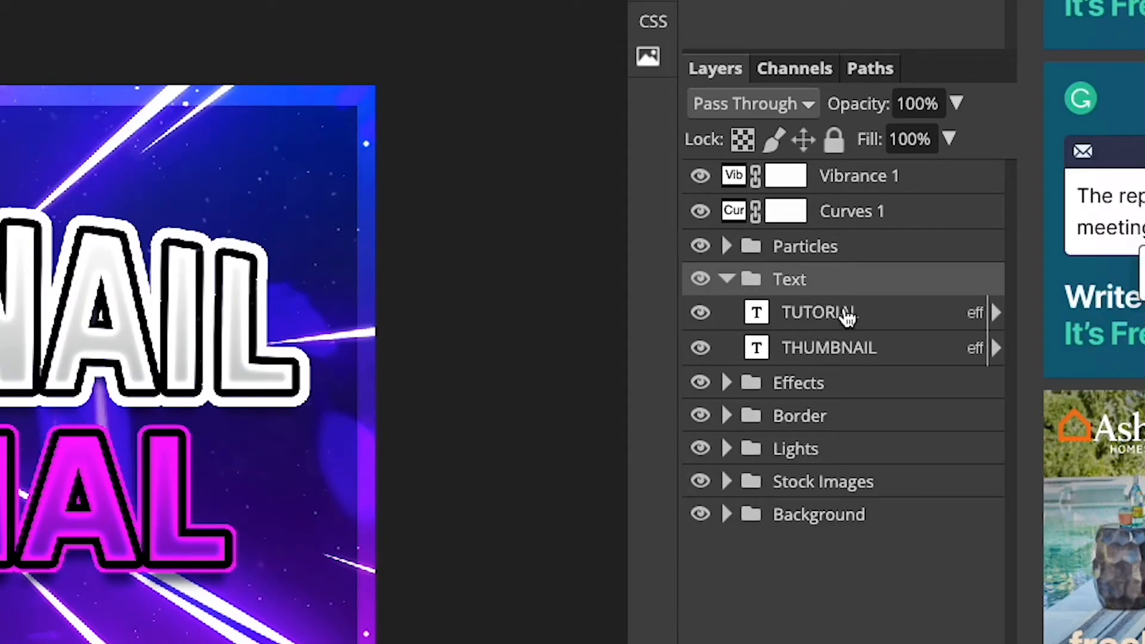
left_click(871, 352)
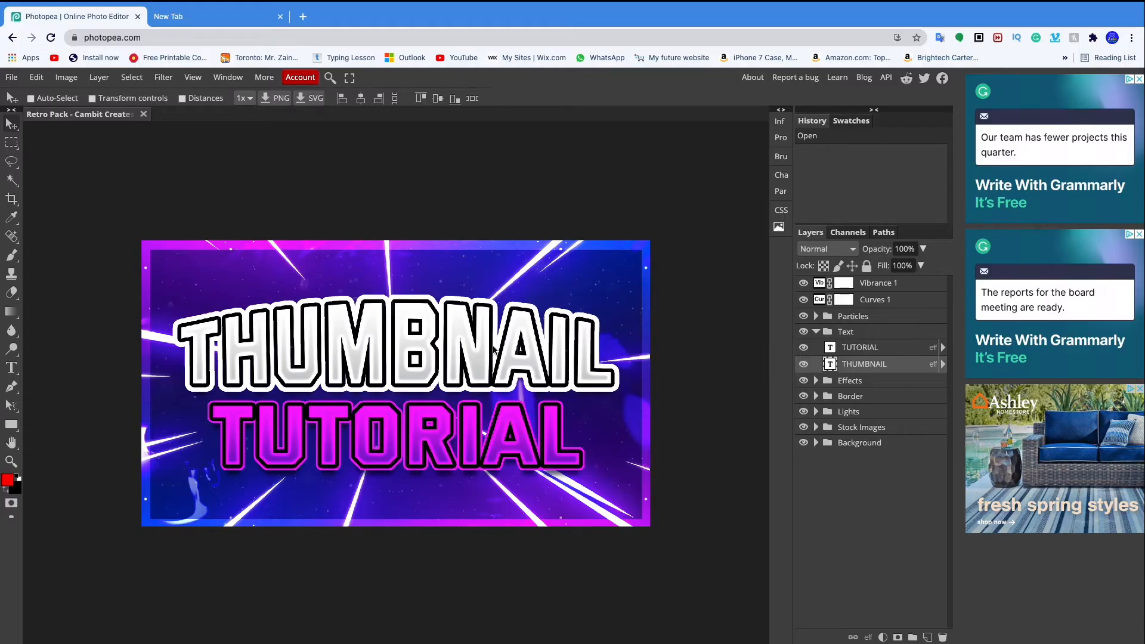
double_click(494, 349)
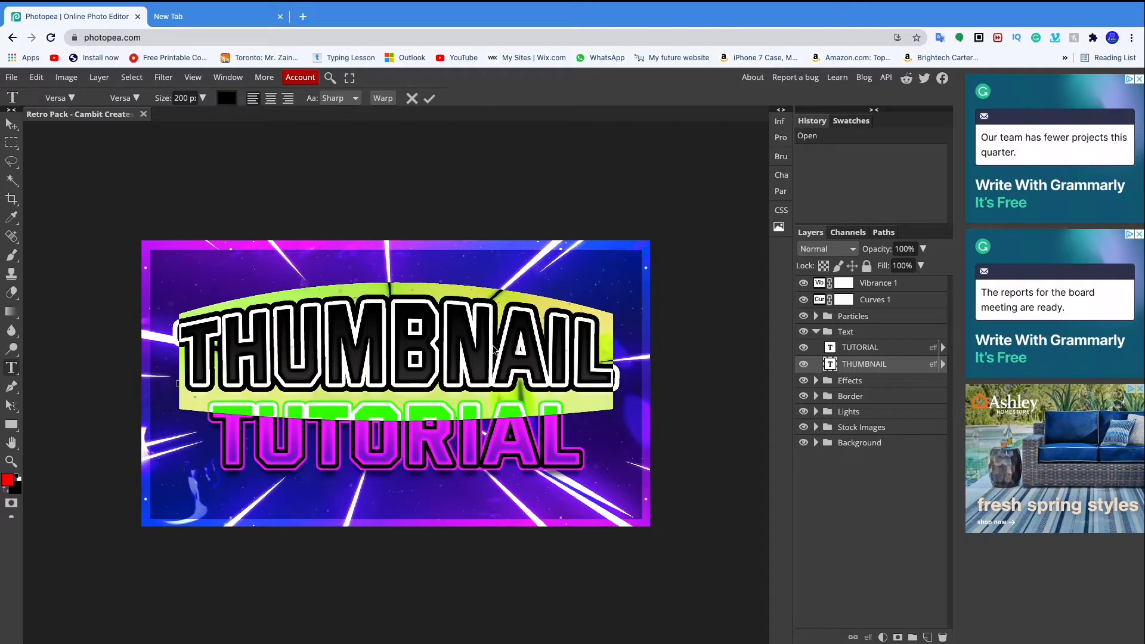
type("PHOTO")
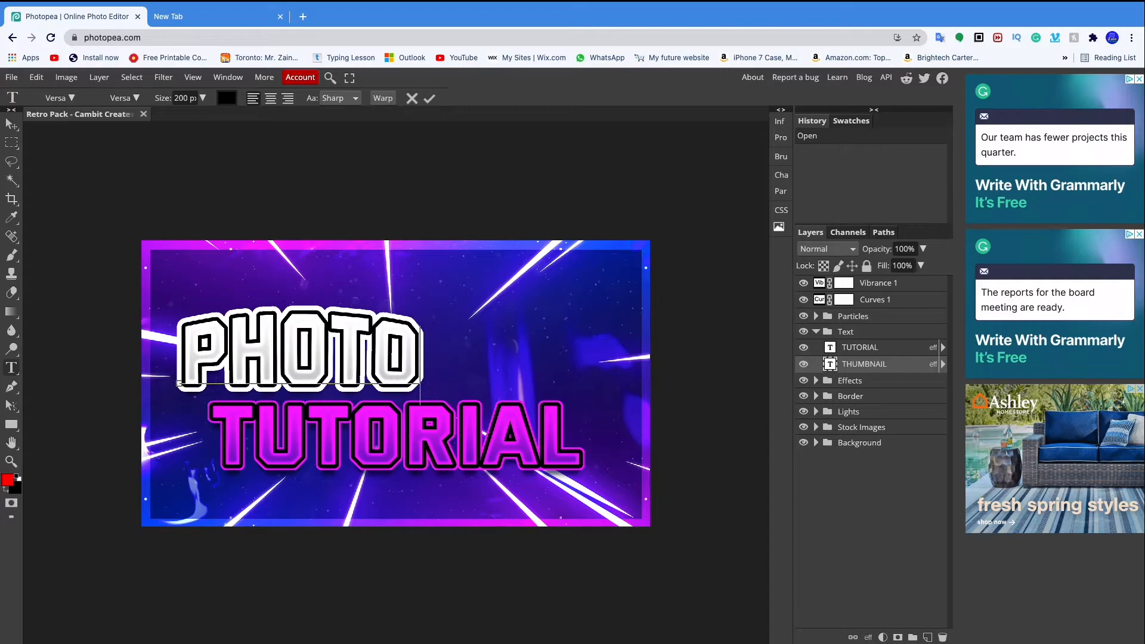
type("SHOP")
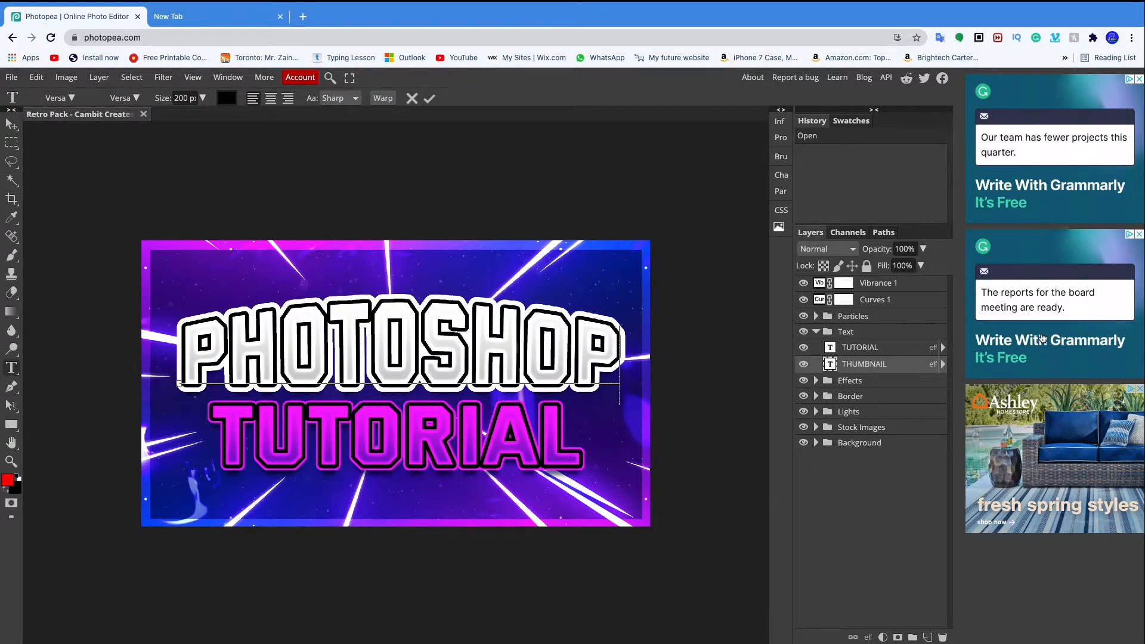
- Replace the magenta "TUTORIAL" text below the title with "ALTERNATIVES"
left_click(895, 348)
double_click(508, 431)
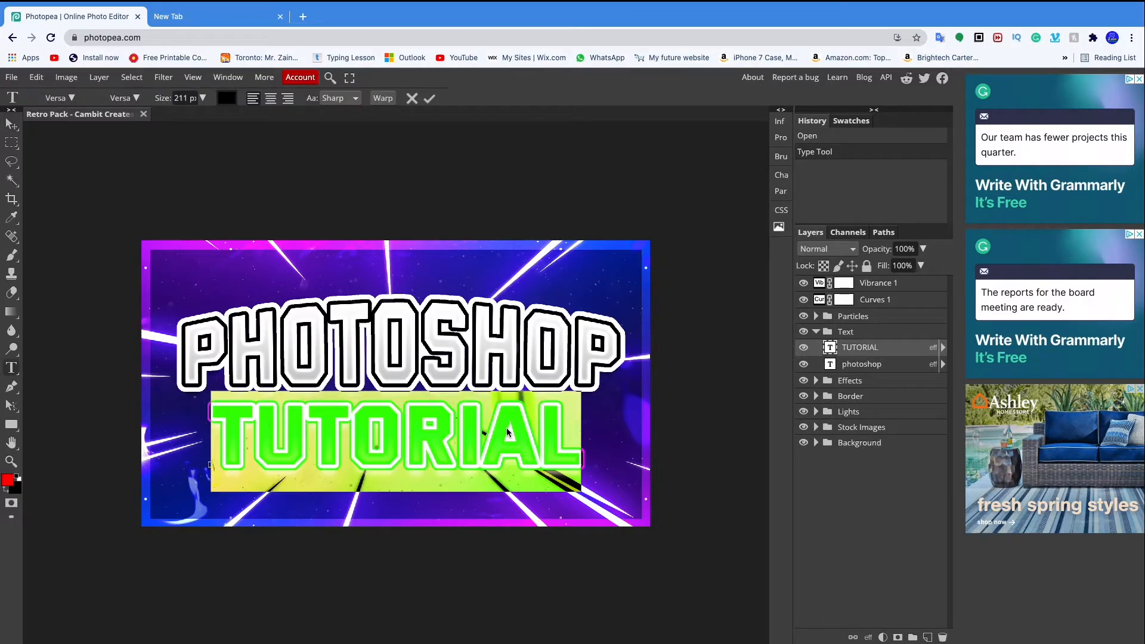
type("ALTER")
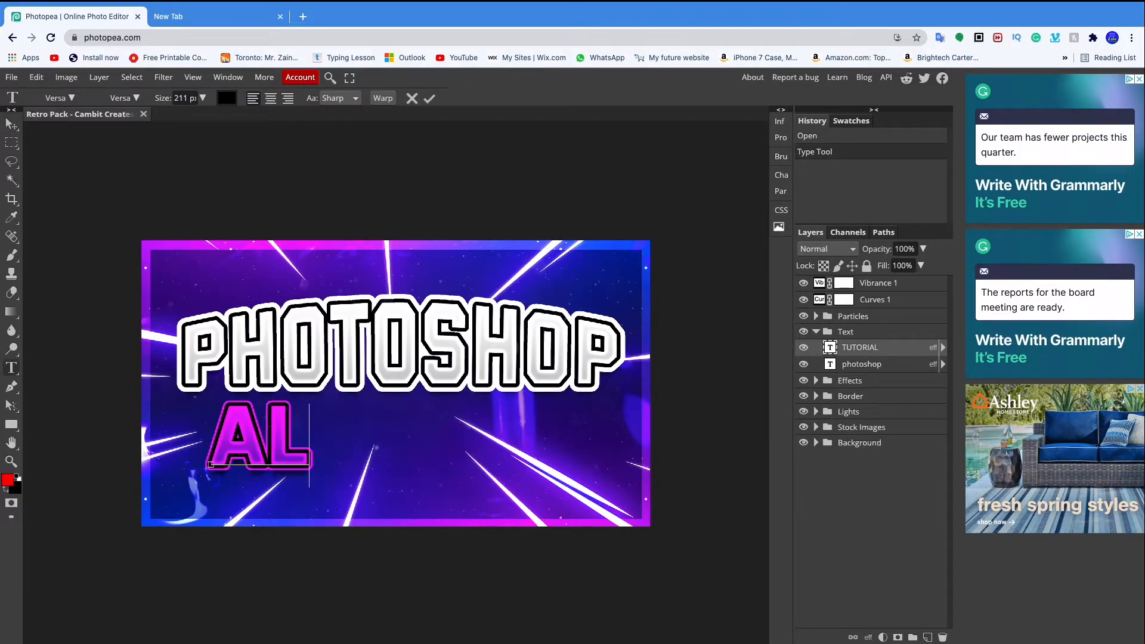
type("NATIVE")
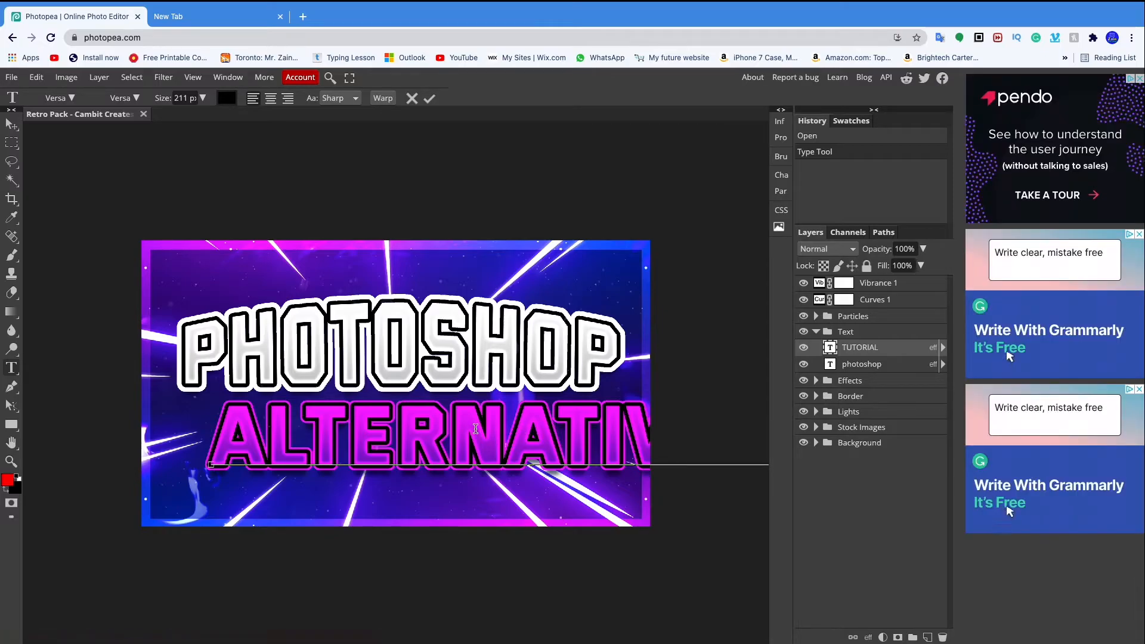
- Select all of the "ALTERNATIVES" text and set its size to 175 px
key("super+a")
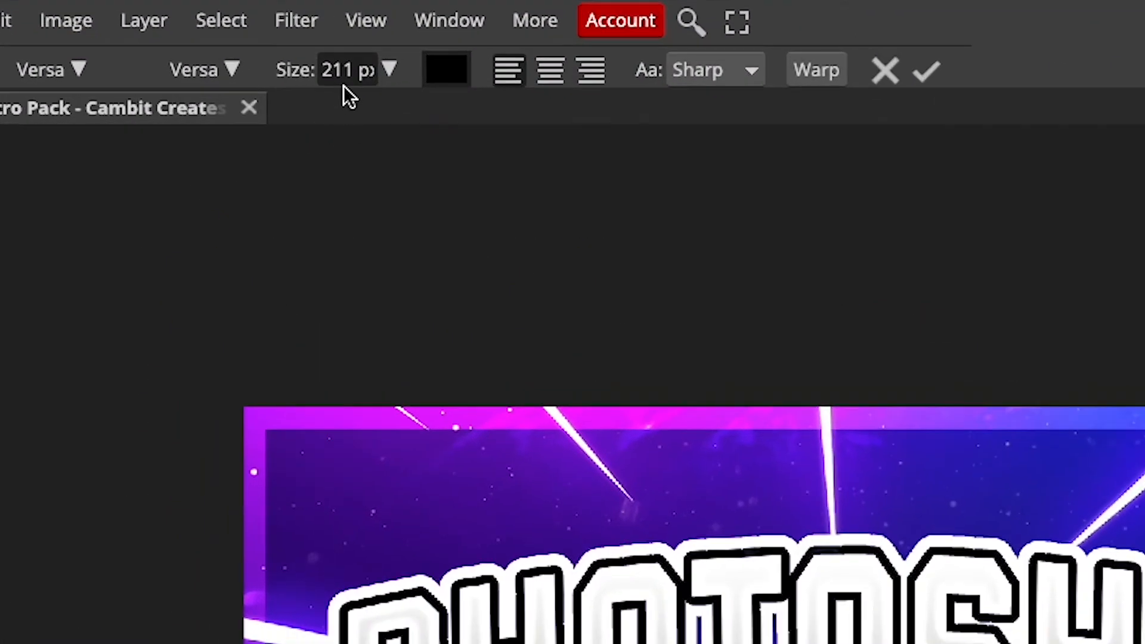
left_click(264, 87)
left_click_drag(351, 74, 289, 72)
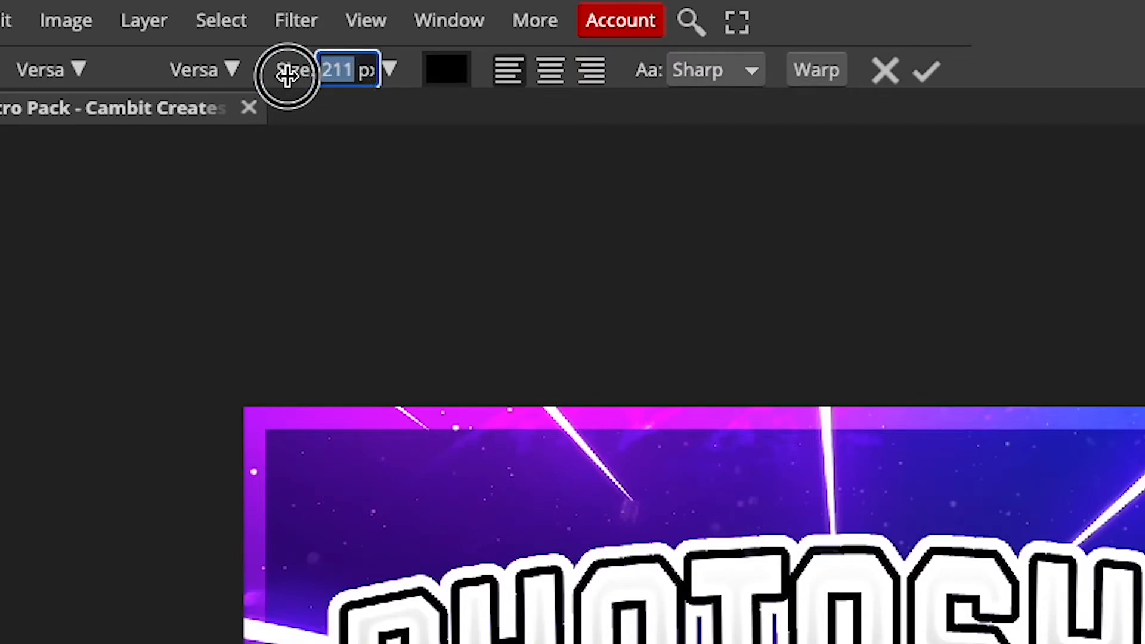
type("175")
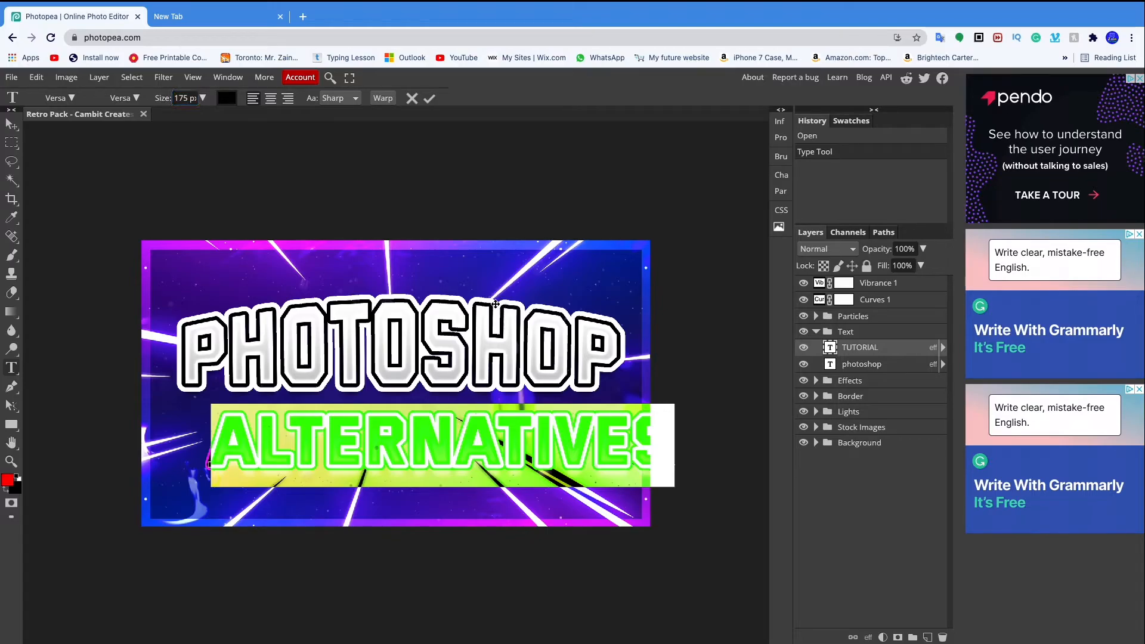
- Commit the "ALTERNATIVES" text and move it left so the whole word fits inside the thumbnail border
left_click(498, 428)
left_click(14, 127)
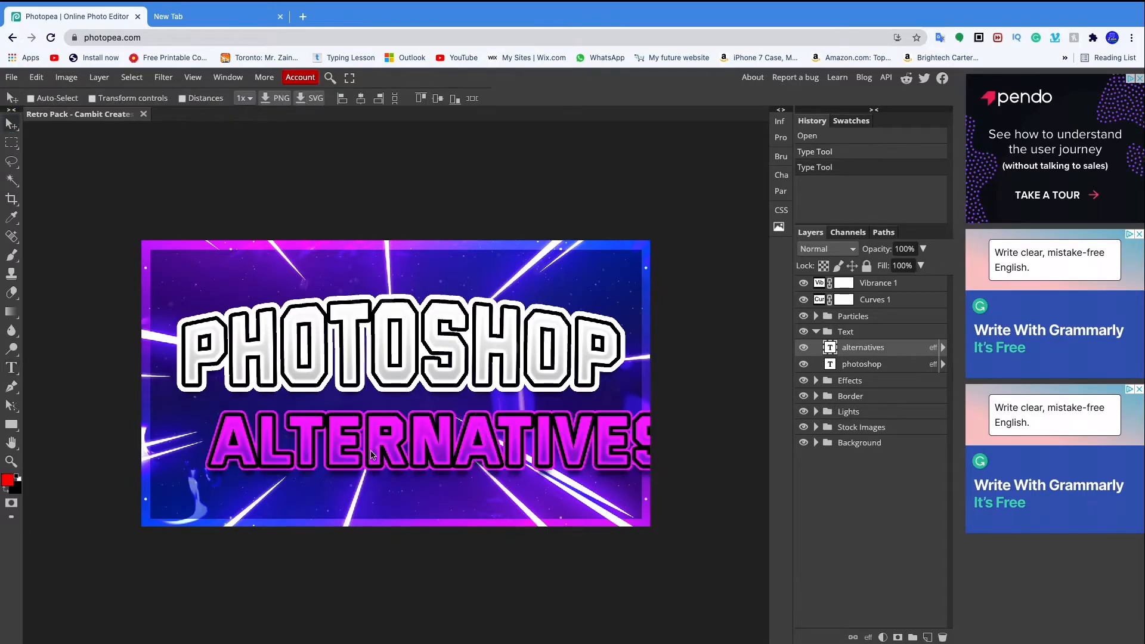
left_click_drag(560, 436, 511, 436)
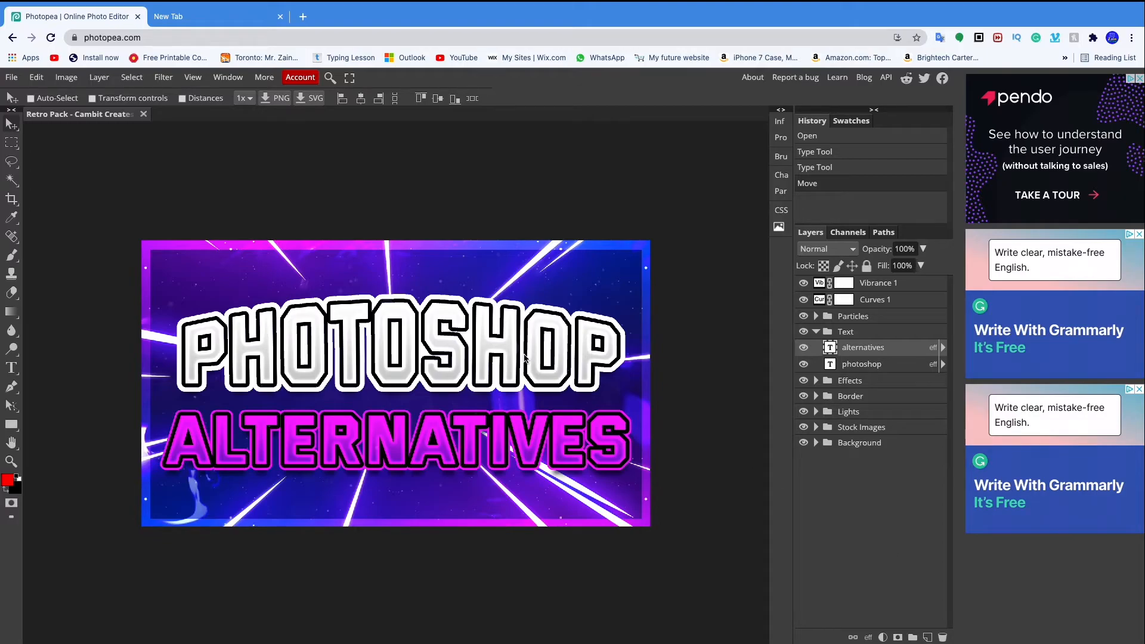
- Open the layer style of the "PHOTOSHOP" text from its Gradient Overlay effect and enable Color Overlay
double_click(463, 358)
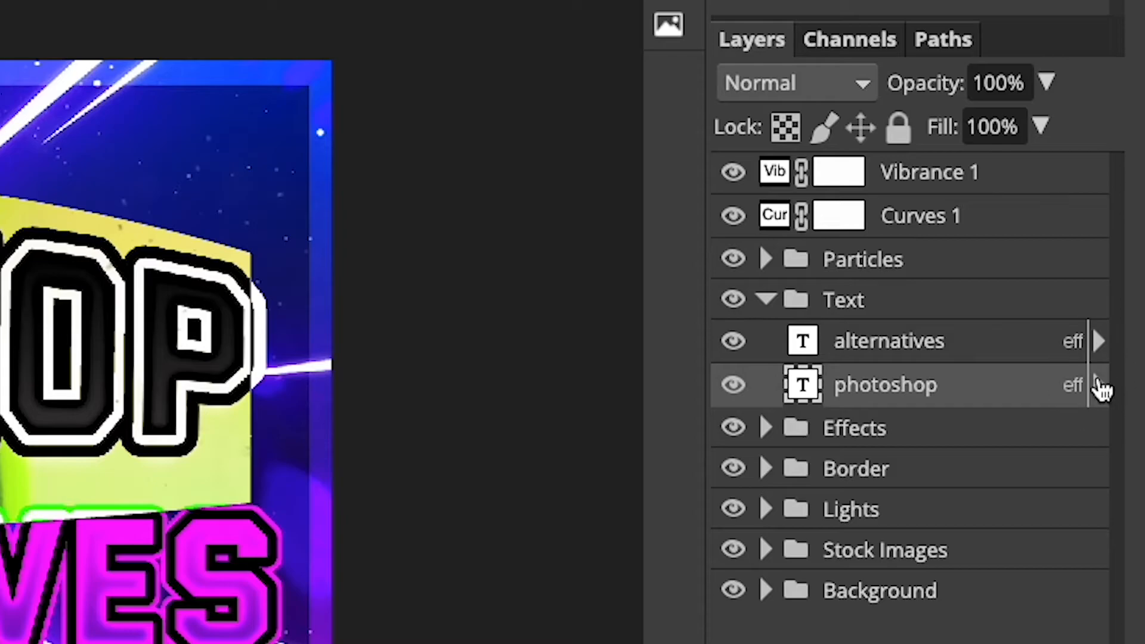
left_click(1100, 385)
left_click(1005, 573)
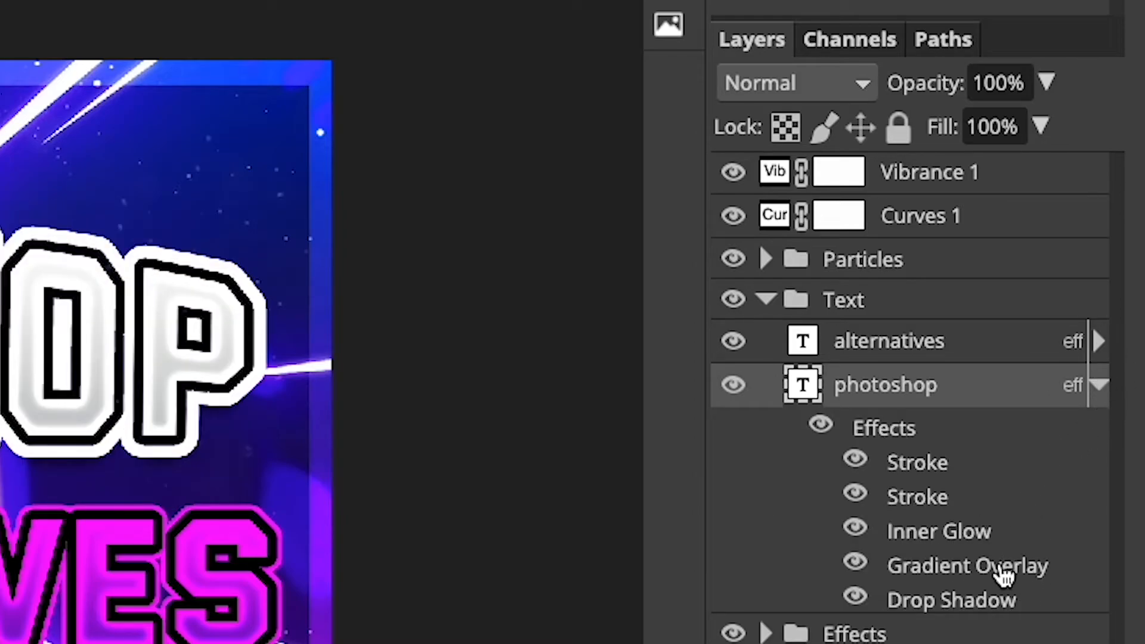
double_click(1004, 574)
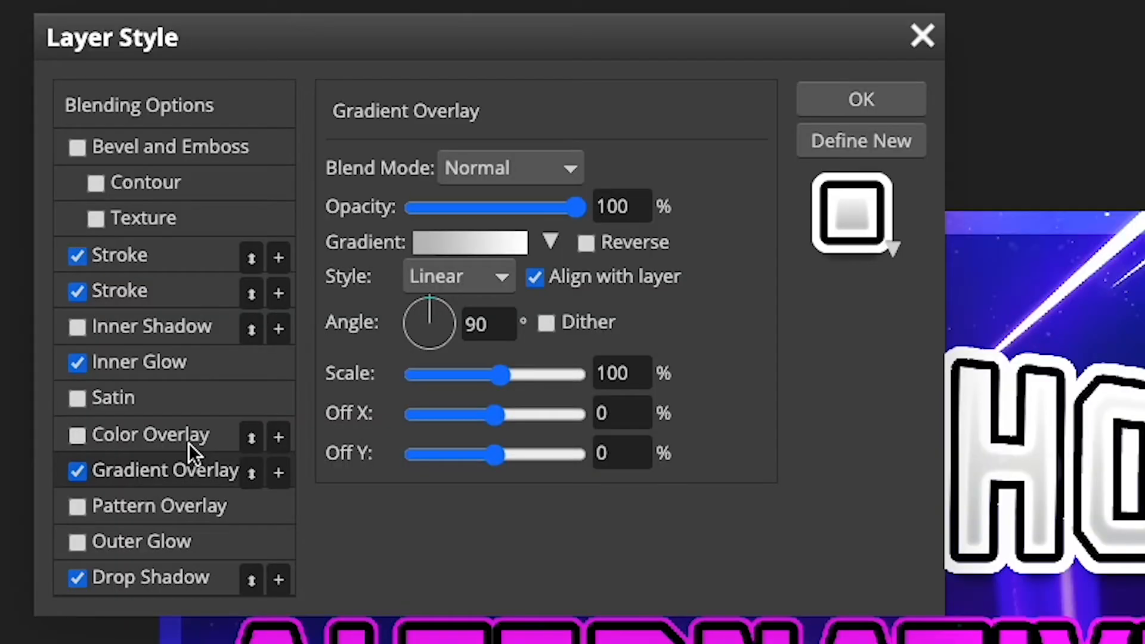
left_click(153, 339)
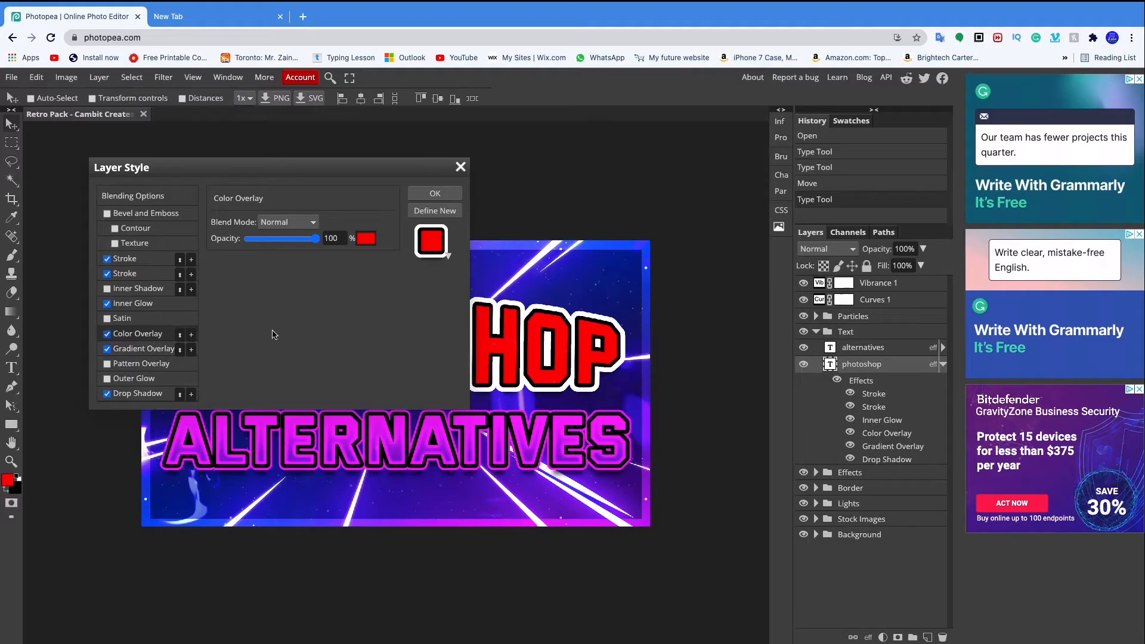
- Set the Color Overlay of the "PHOTOSHOP" text to blue, hex 003dff, and apply the layer style
left_click(692, 207)
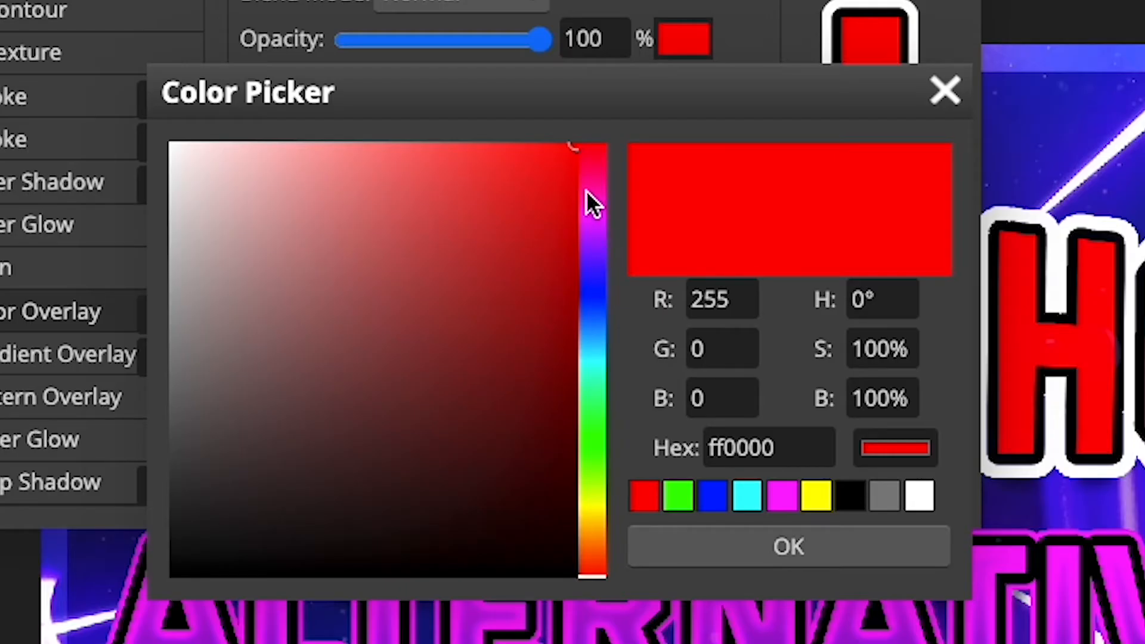
left_click(334, 290)
left_click_drag(593, 190, 637, 300)
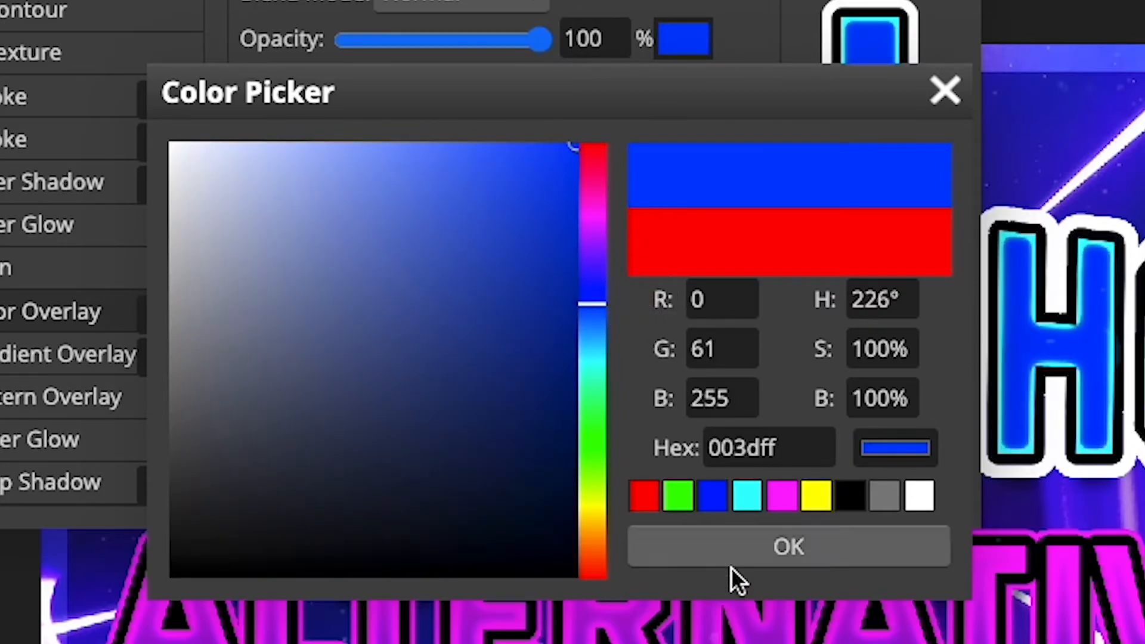
left_click(791, 554)
left_click(435, 194)
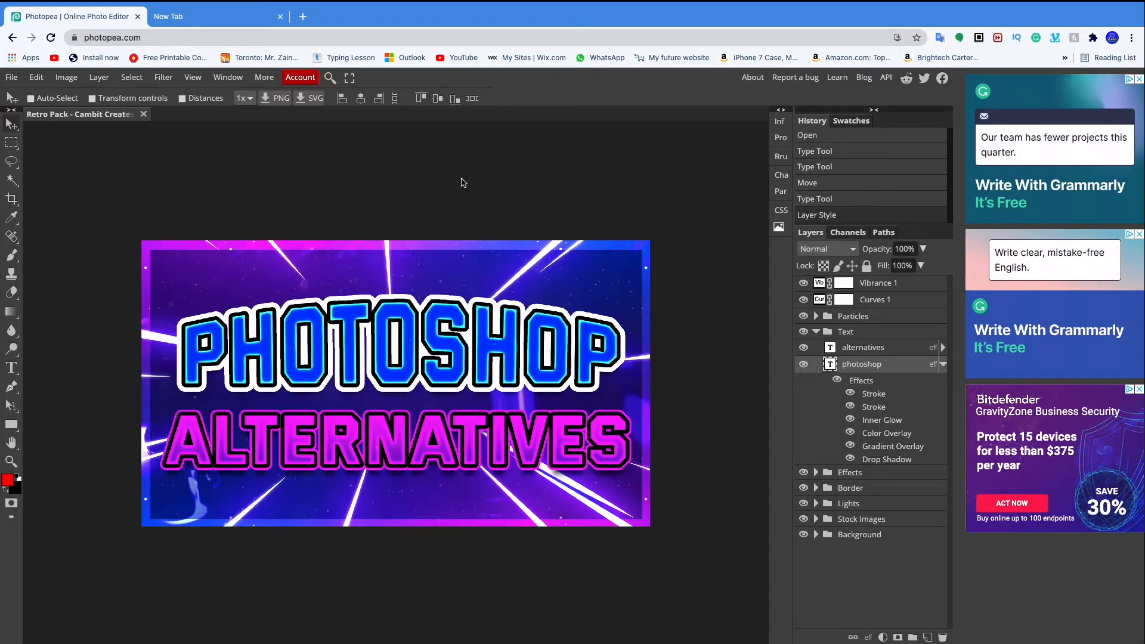
- Nudge the "PHOTOSHOP" text slightly left to centre it above "ALTERNATIVES"
key("Left")
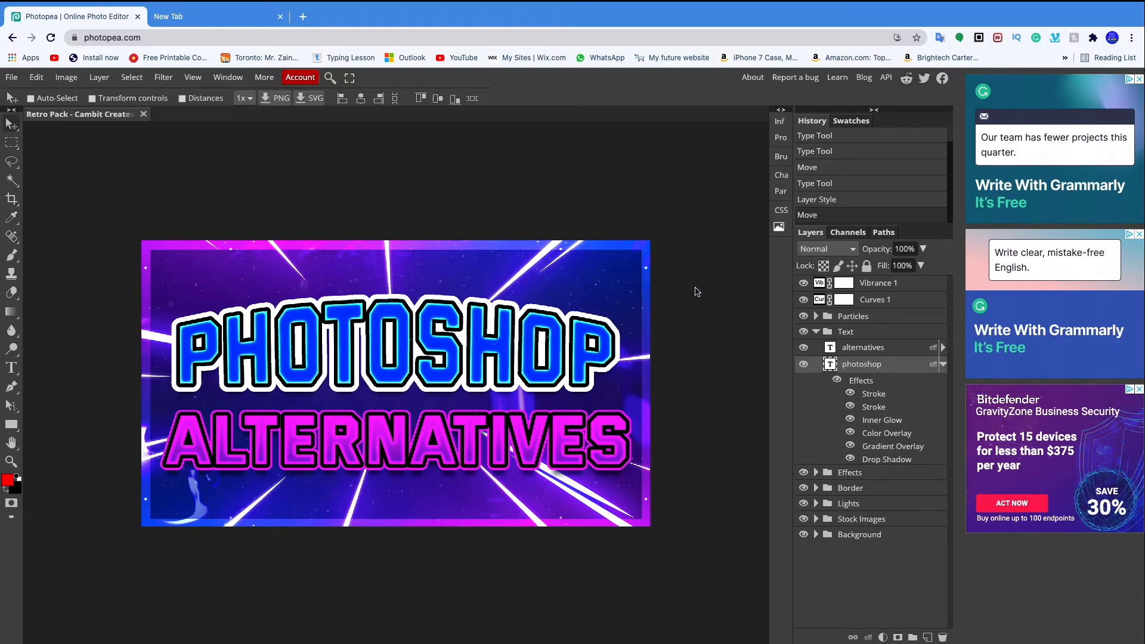
left_click(180, 32)
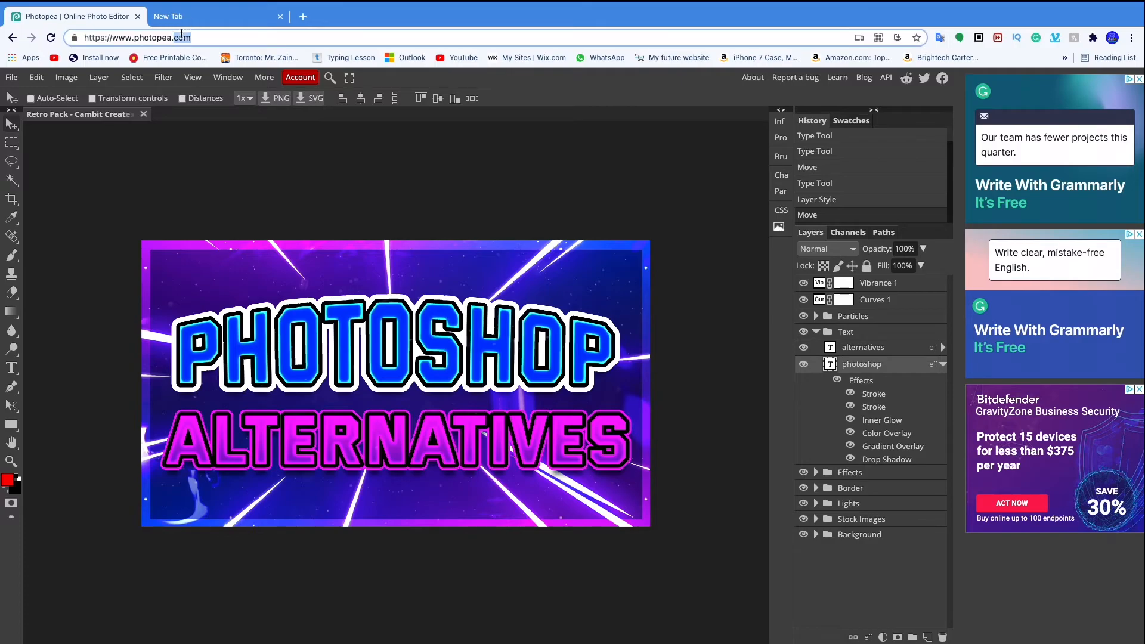
left_click(697, 289)
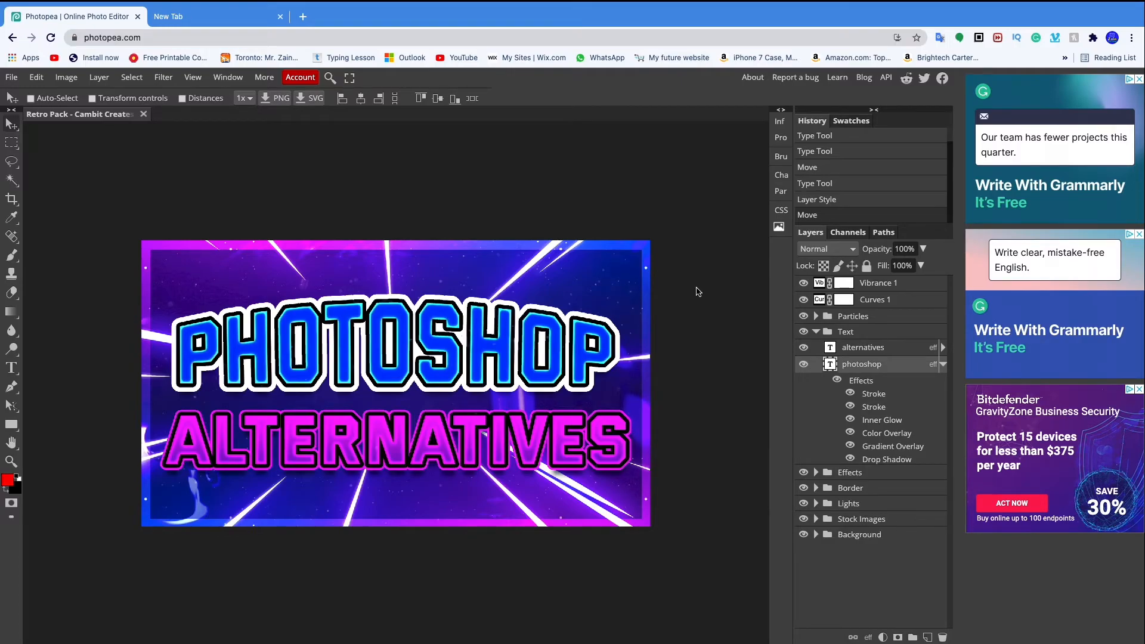